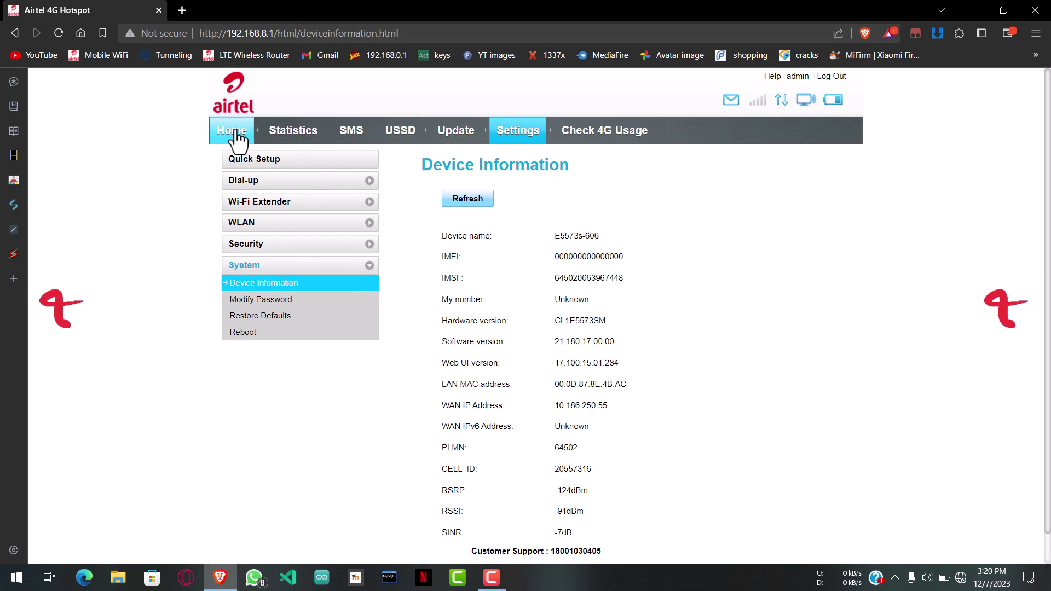
Step: Return to the Airtel hotspot Home page, confirm the MTN ZM LTE connection, and close the browser
left_click(235, 131)
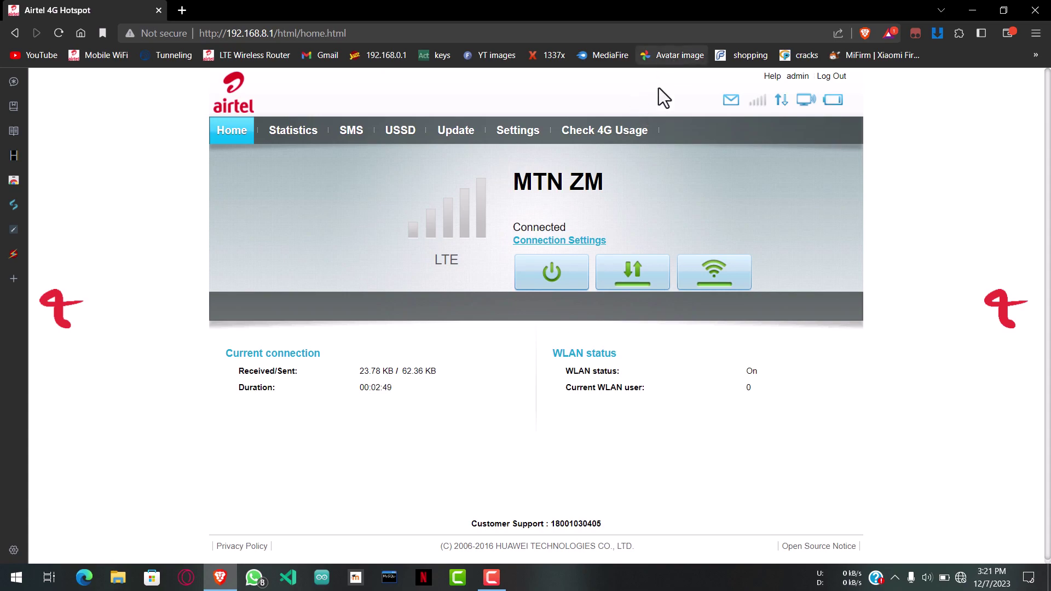
left_click(1035, 9)
Step: Refresh the desktop and look inside the Step 1 (Installing Drivers) folder
right_click(451, 147)
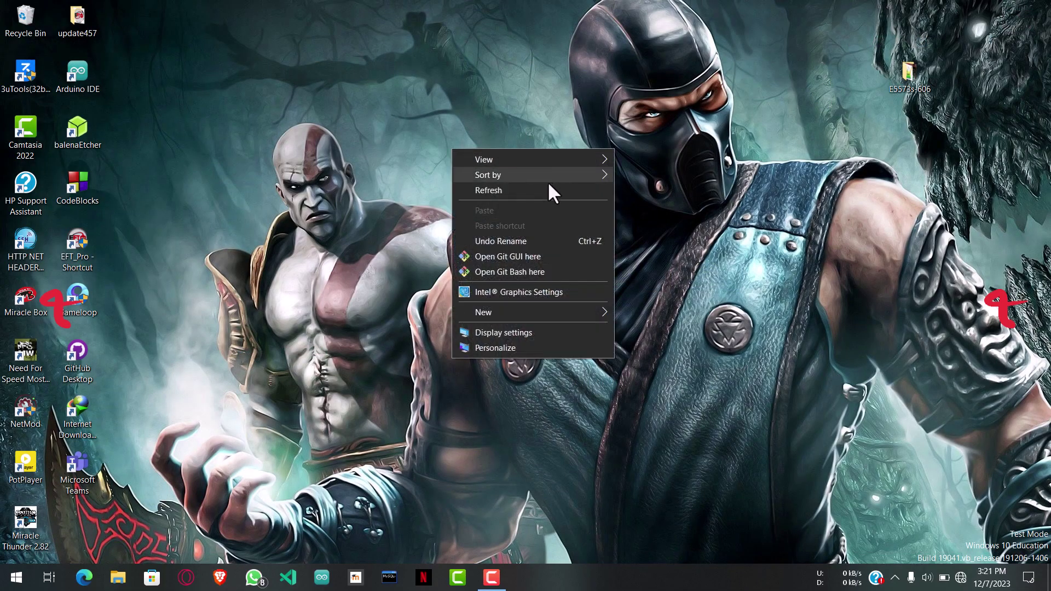
left_click(518, 191)
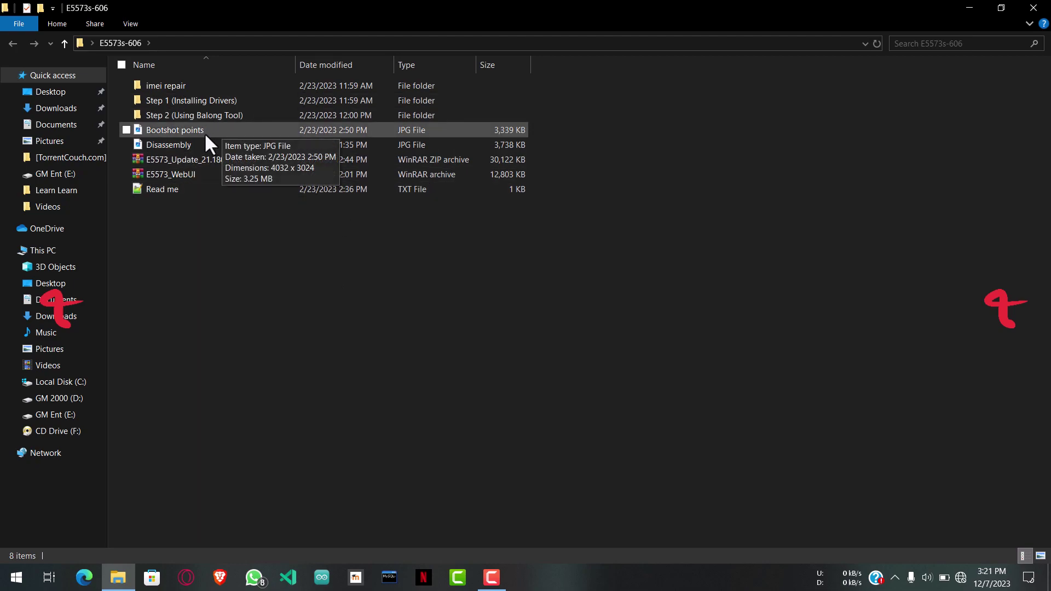
double_click(221, 101)
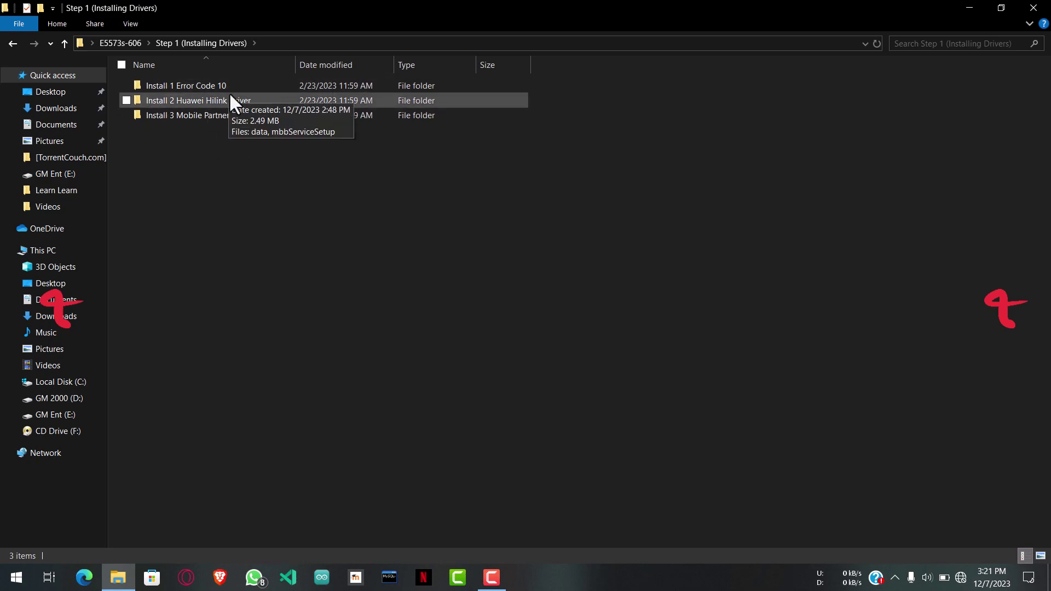
Step: Go back to the E5573s-606 folder and open the Disassembly photo in Photos
left_click(12, 43)
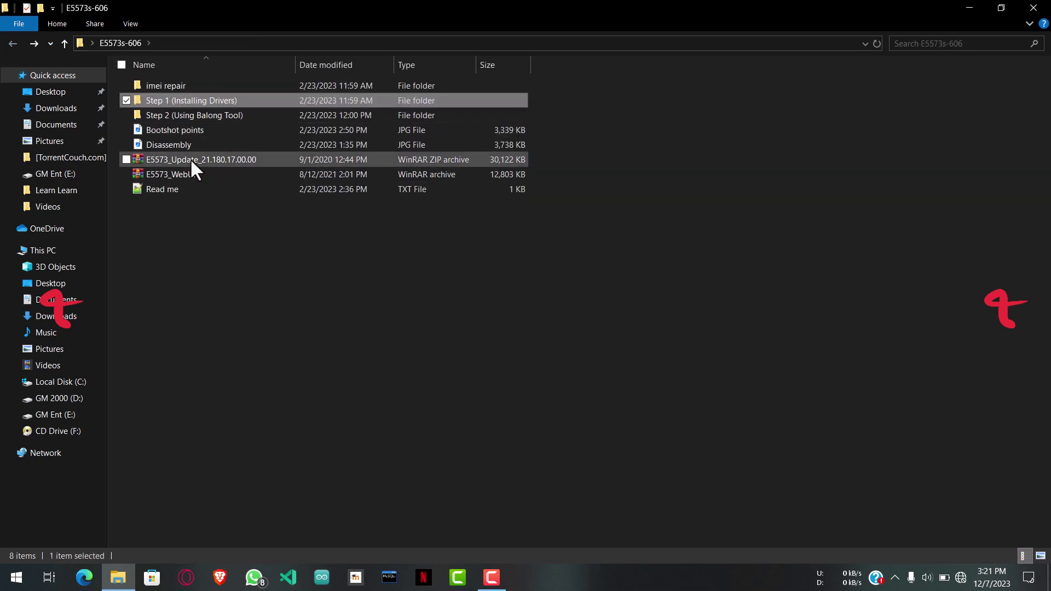
left_click(167, 139)
left_click(378, 190, "ctrl")
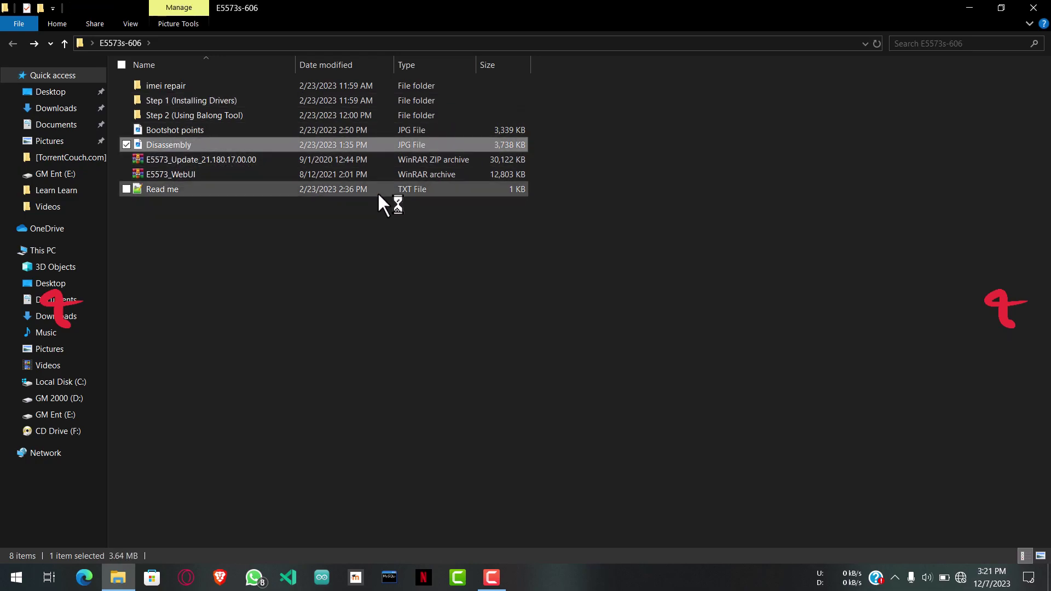
key("Return")
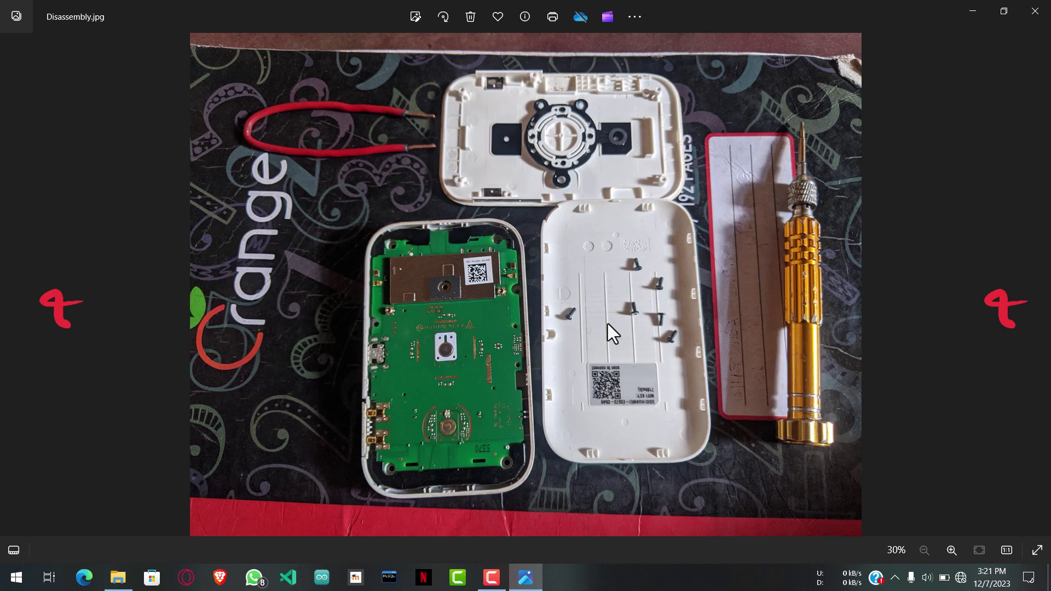
Step: View the Bootshot points.jpg picture, then return to the E5573s-606 Explorer window
left_click(7, 285)
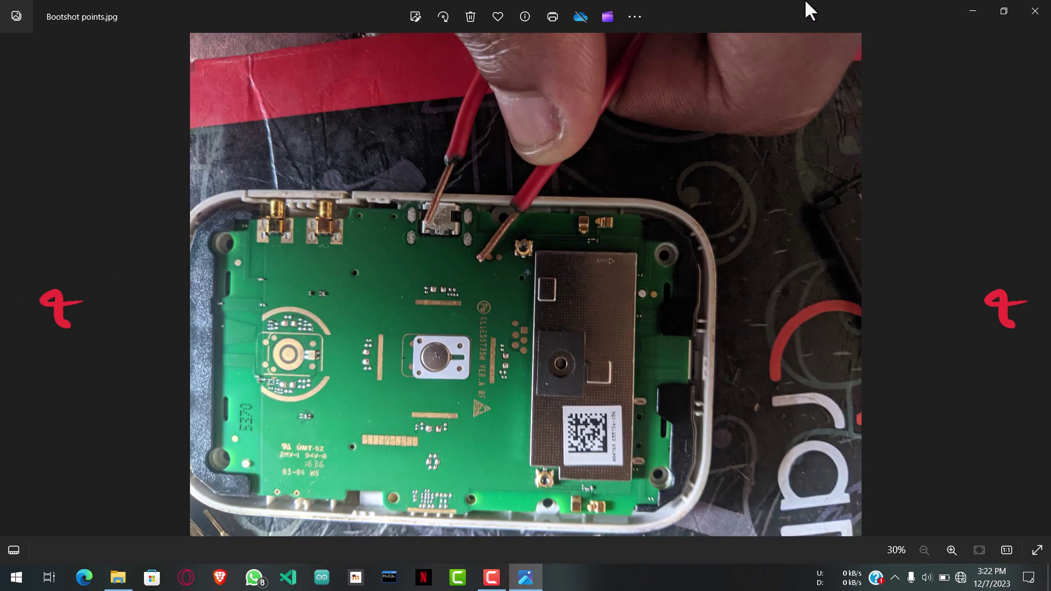
left_click_drag(591, 16, 853, 39)
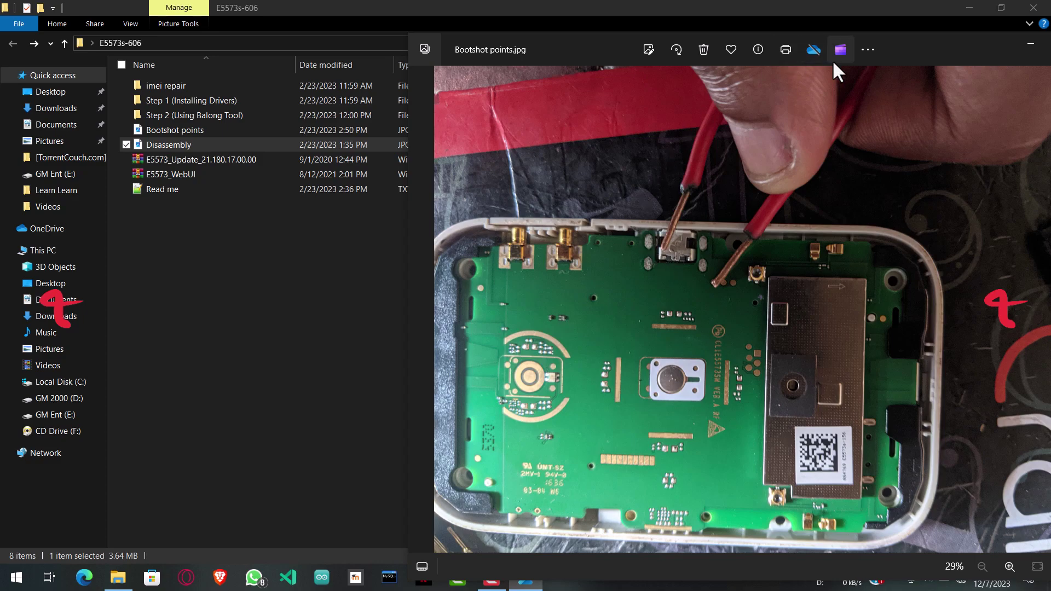
left_click(270, 238)
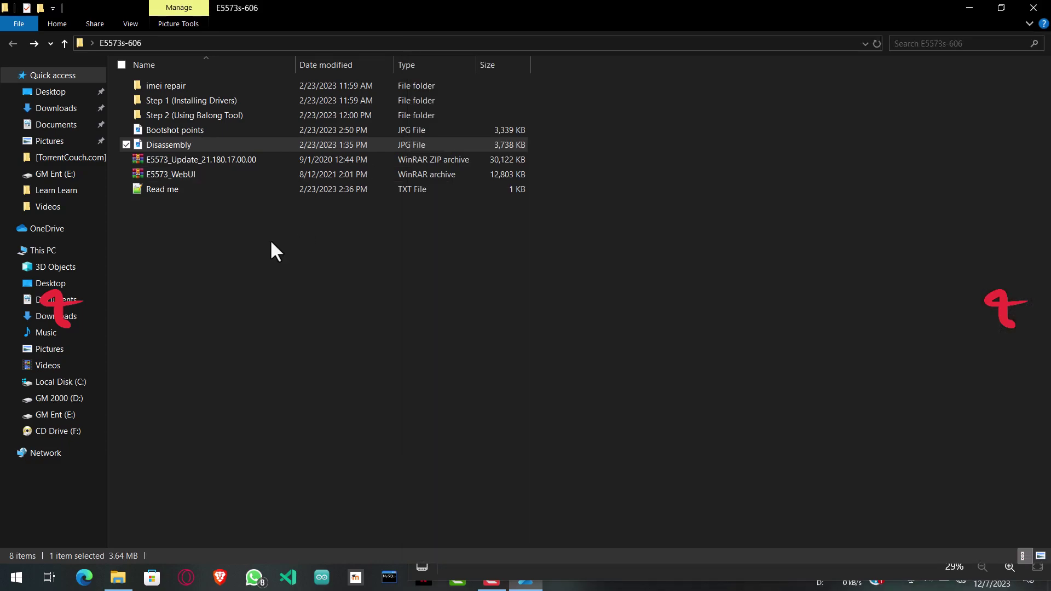
Step: Open the Step 2 (Using Balong Tool) folder, refresh it, and launch Balong USB Downloader
double_click(208, 116)
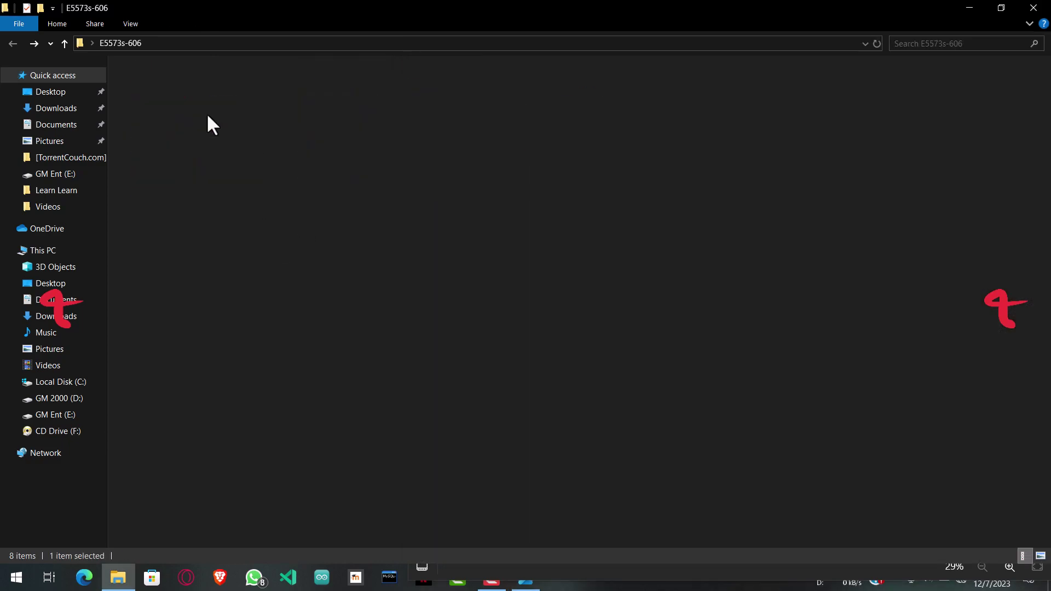
right_click(234, 199)
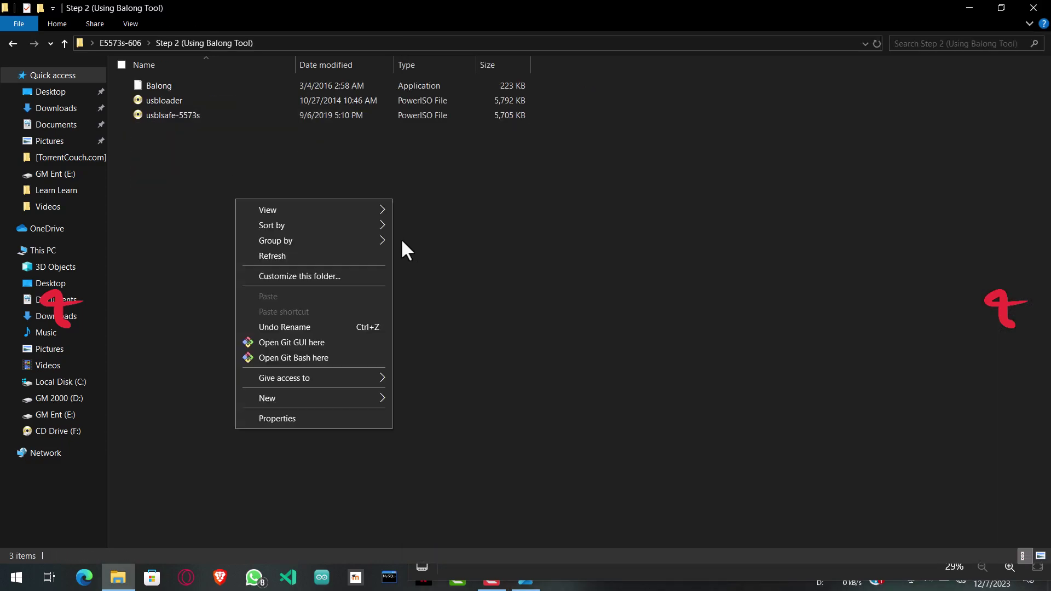
left_click(290, 256)
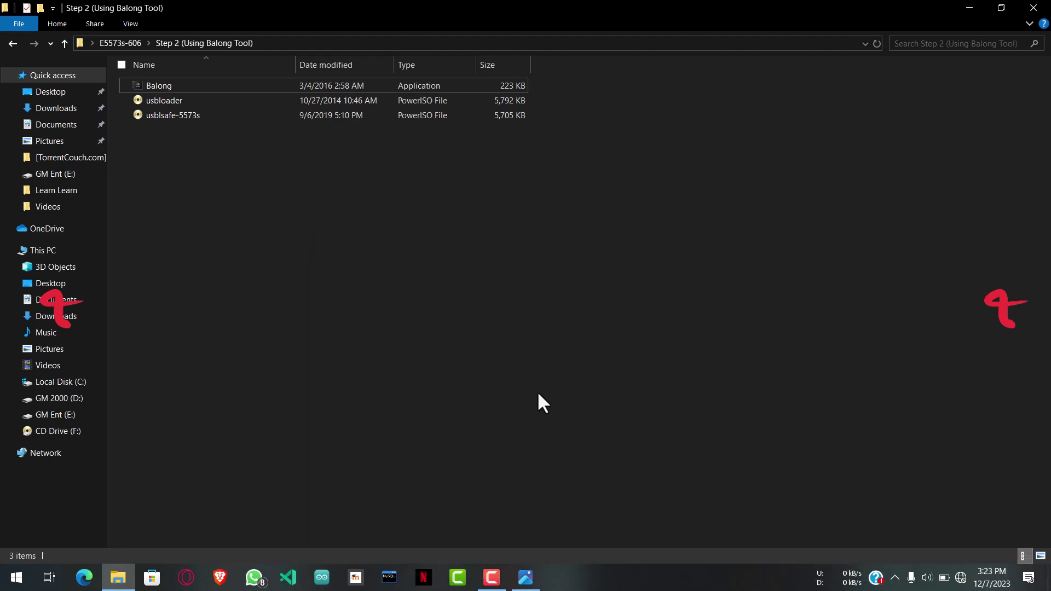
double_click(194, 86)
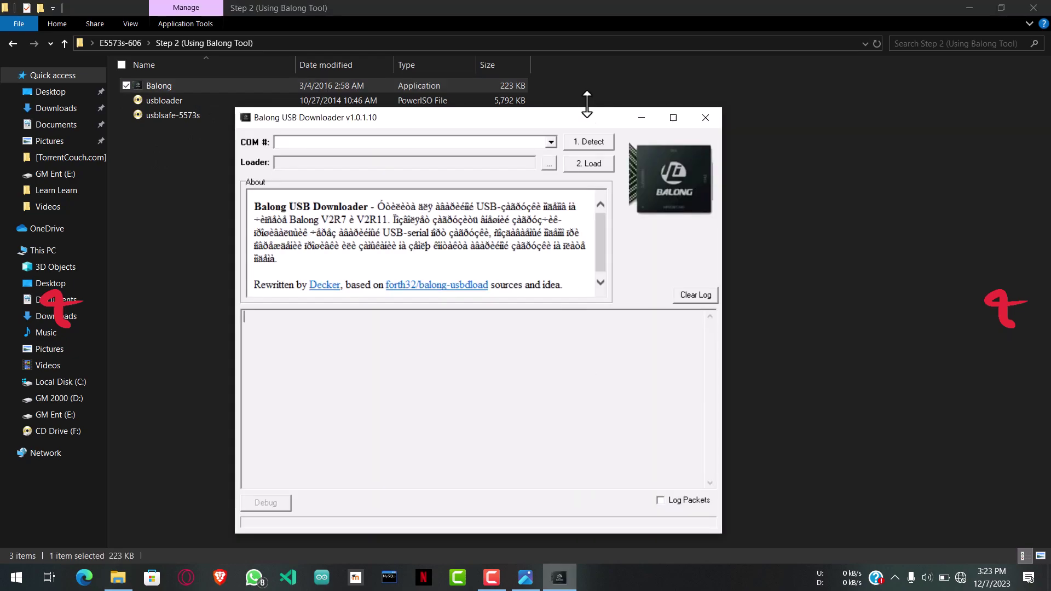
Step: Run port detection, which lists only COM3 Intel Active Management Technology – SOL
left_click_drag(515, 115, 596, 65)
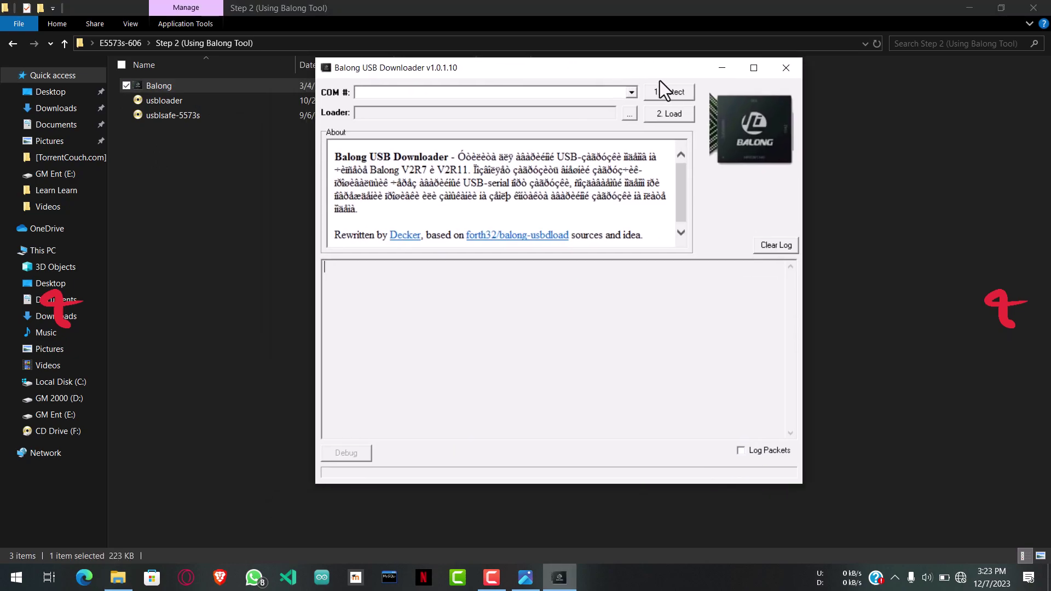
left_click(670, 92)
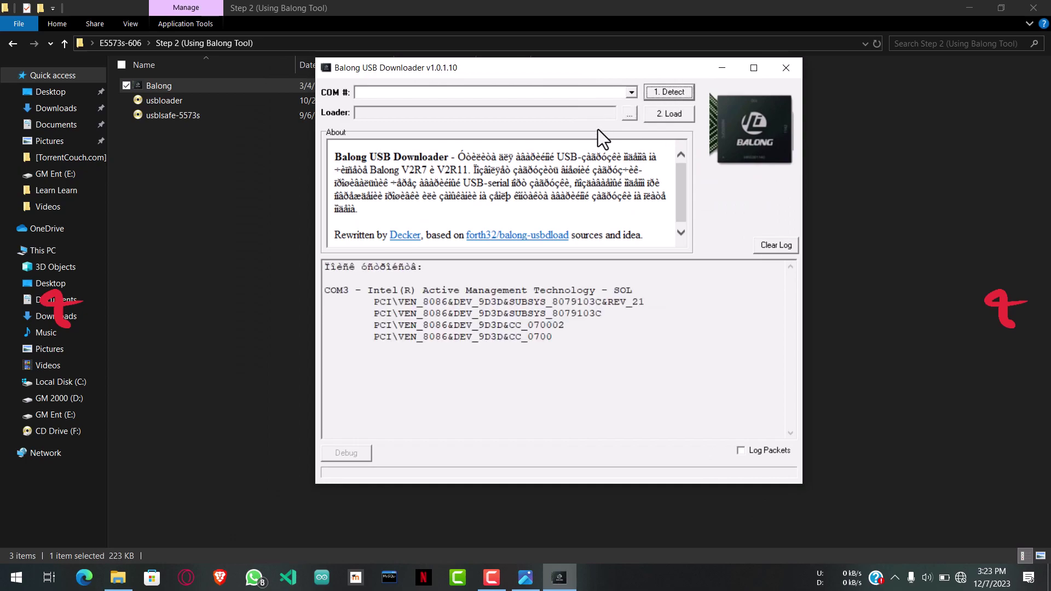
left_click(652, 93)
left_click(629, 92)
left_click(632, 96)
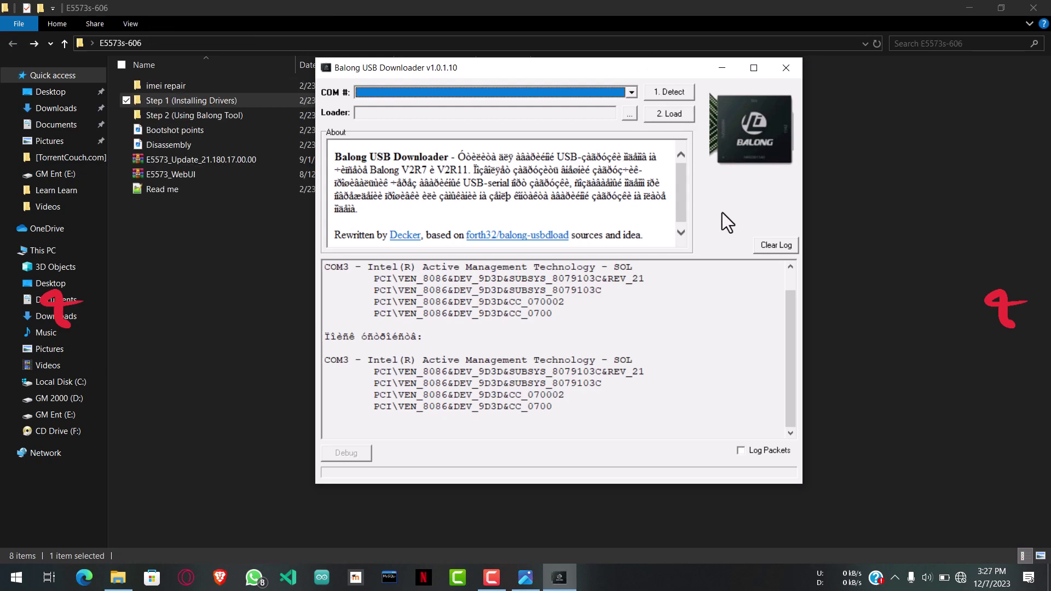
Step: In Device Manager, confirm HUAWEI Mobile Connect – 3G PC UI Interface is on COM8
right_click(17, 578)
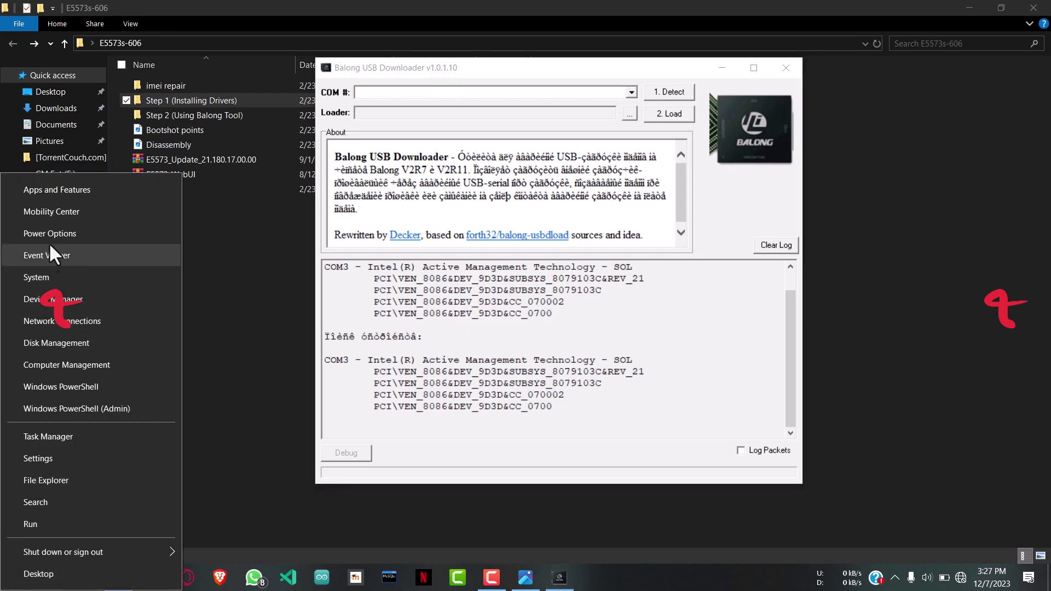
left_click(67, 304)
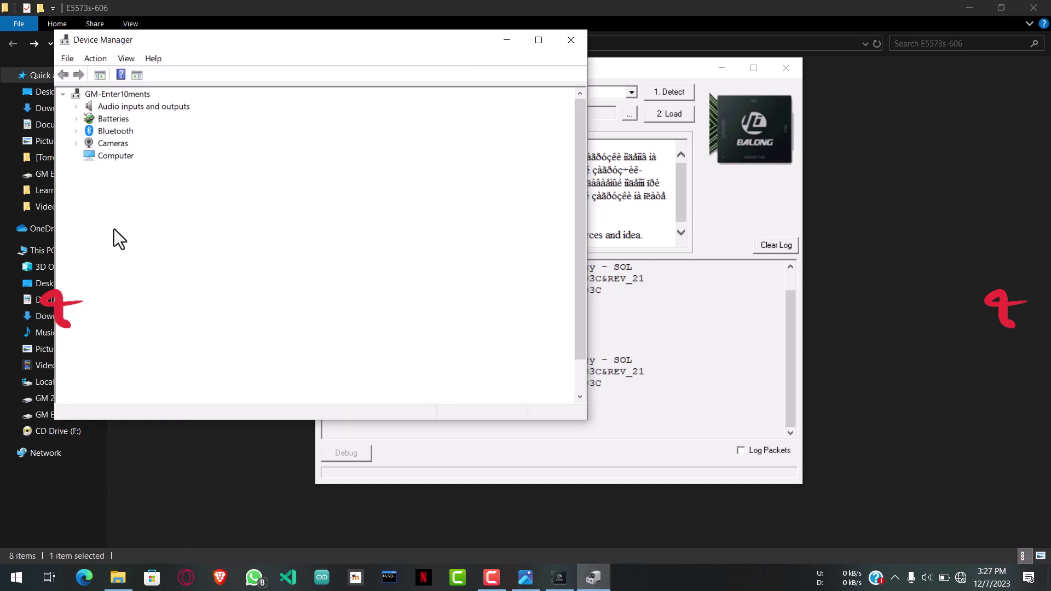
left_click(77, 304)
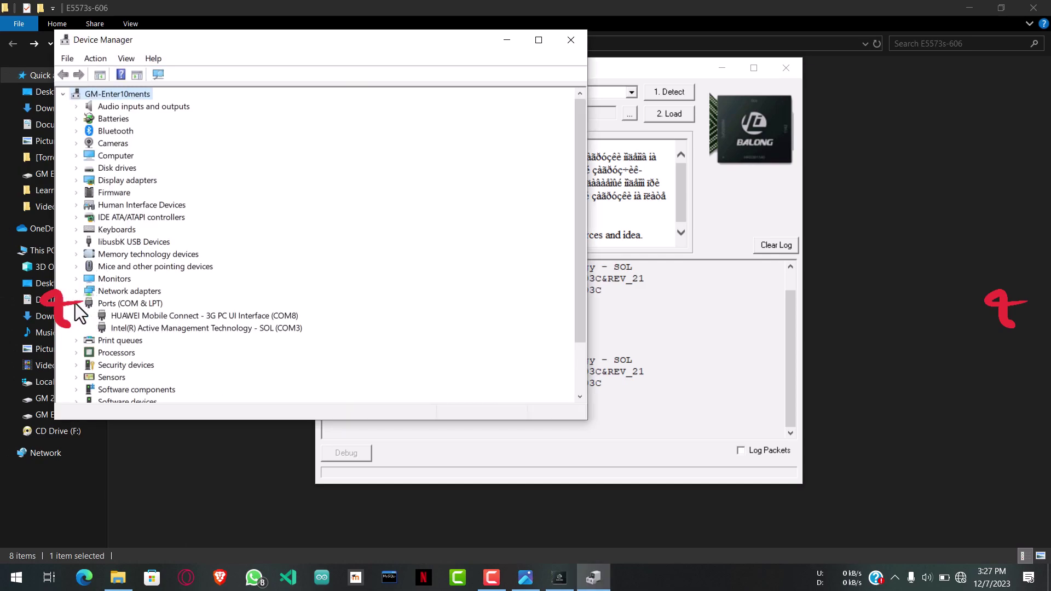
left_click(161, 317)
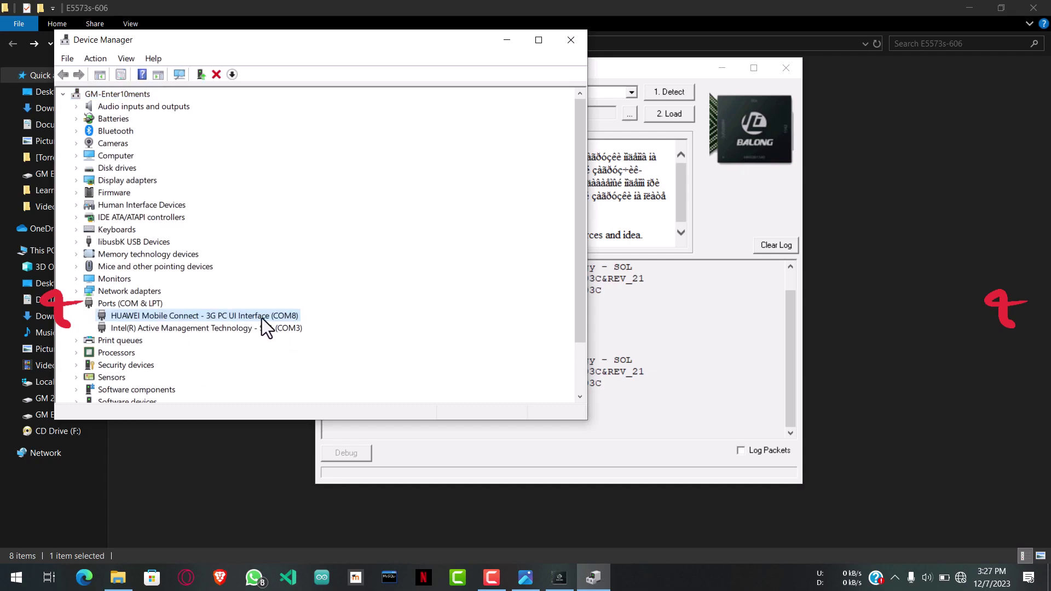
Step: Rerun detection in Balong so it finds COM8 as the BOOT_3G port
left_click(507, 41)
left_click(669, 92)
left_click_drag(605, 67, 626, 68)
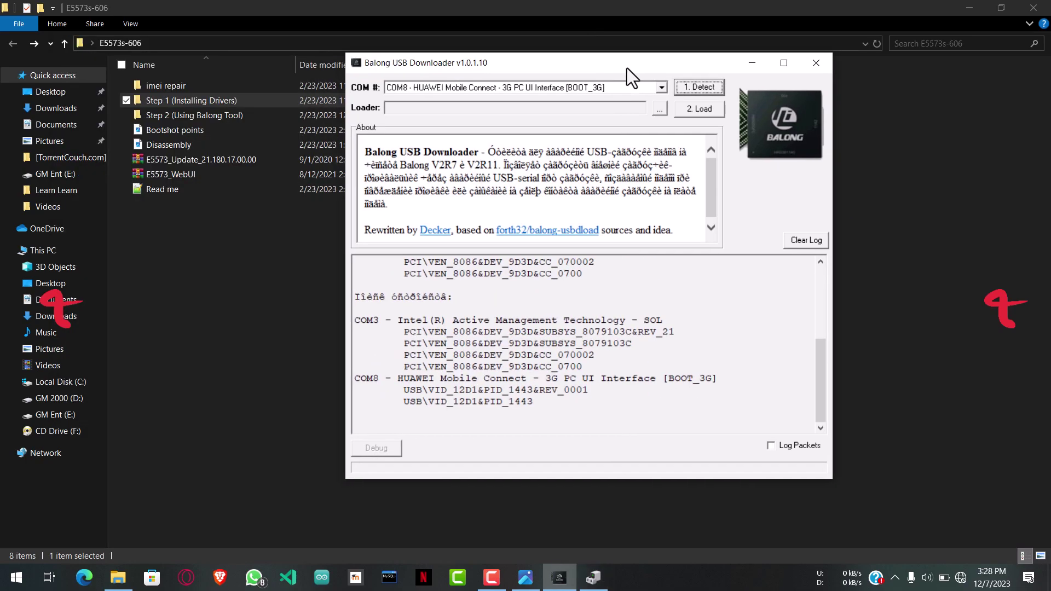
Step: Select the usbloader file as the loader and send it to the modem
left_click(660, 109)
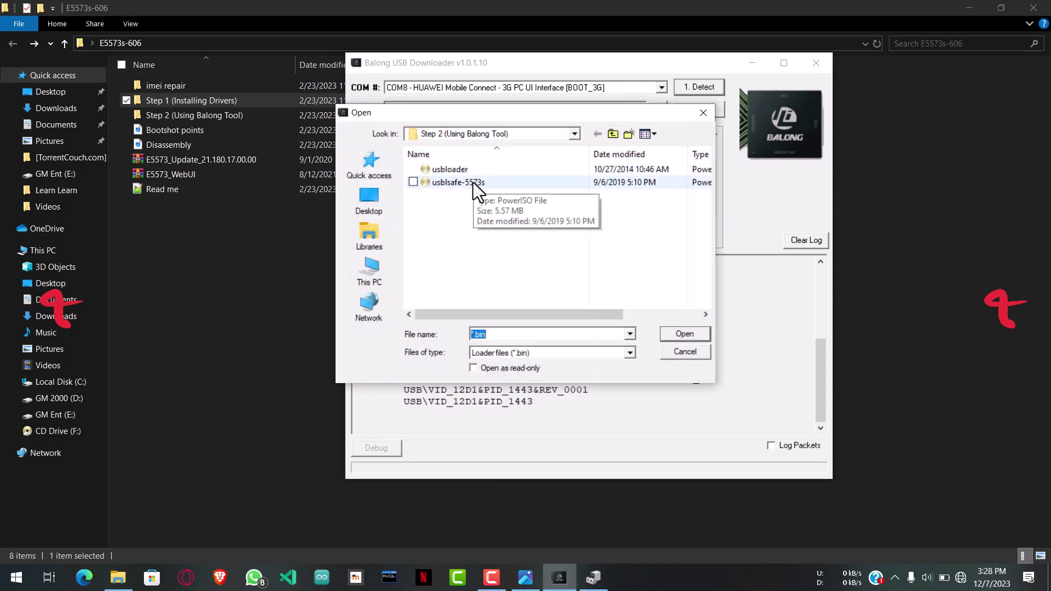
left_click(458, 170)
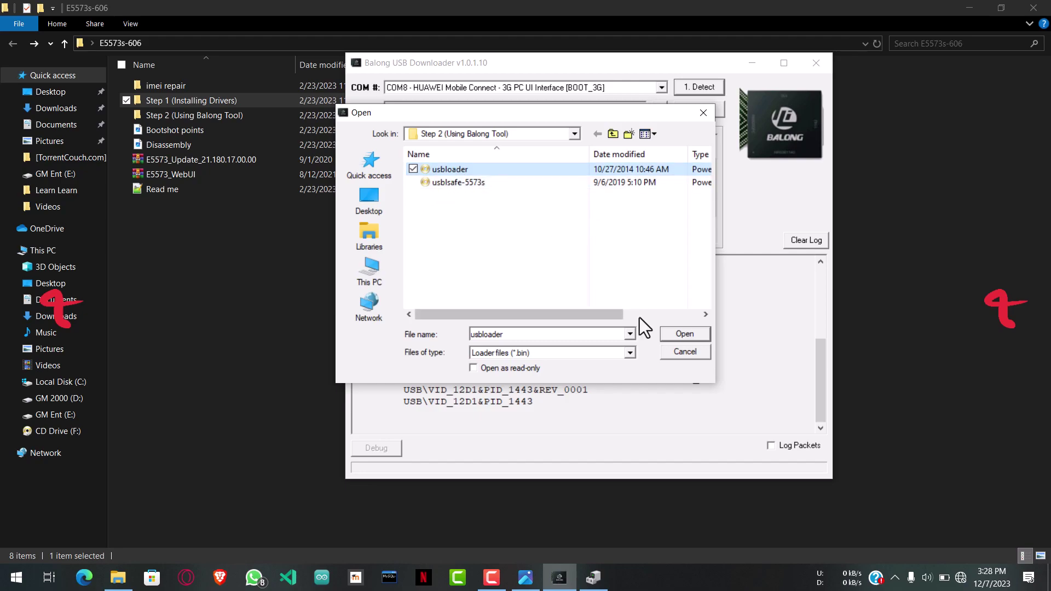
left_click(669, 330)
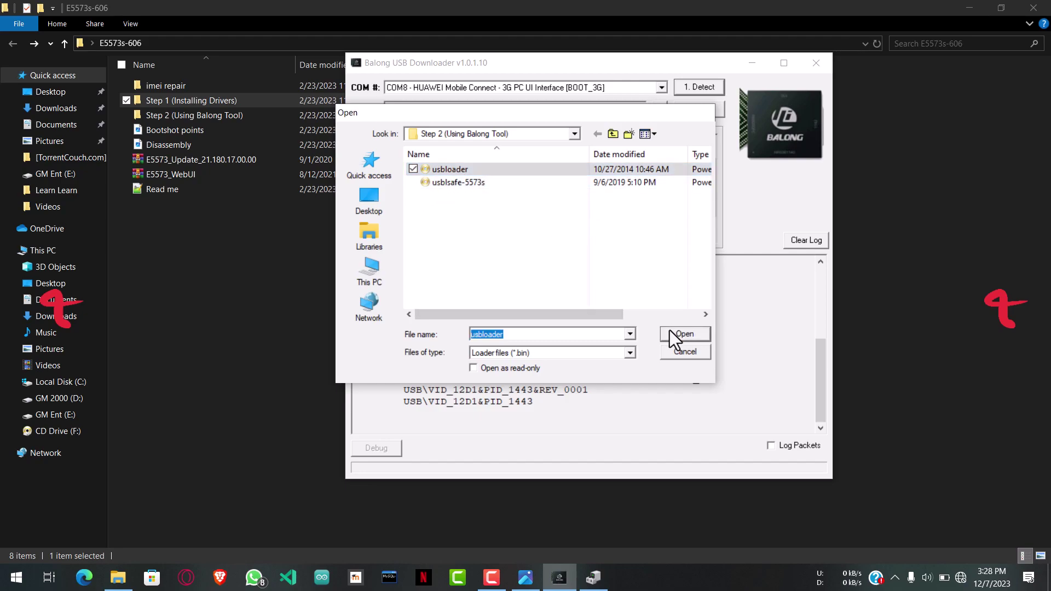
left_click(688, 110)
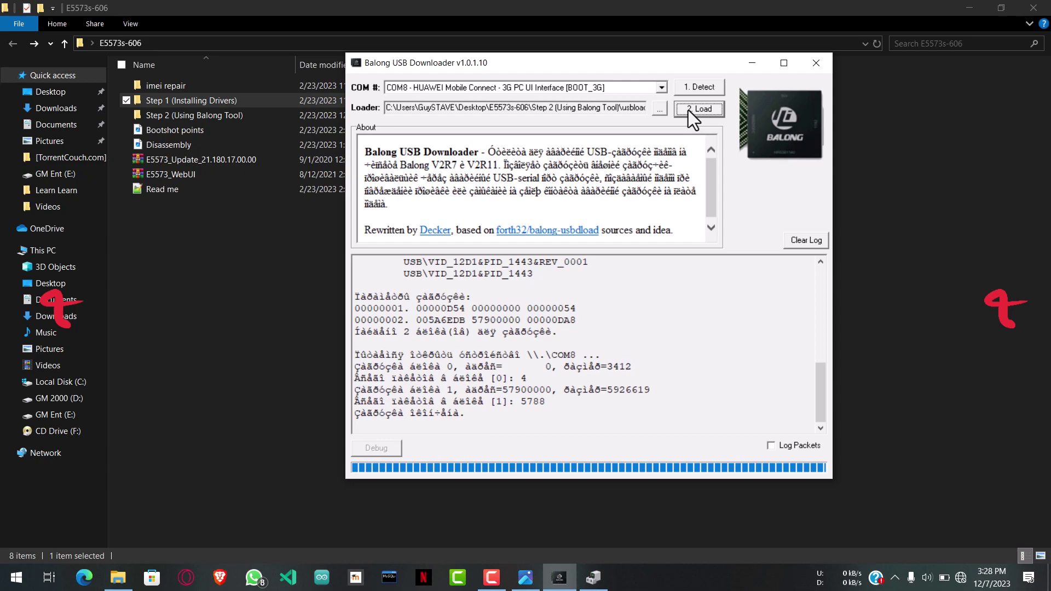
Step: Re-detect ports, load the usblsafe-5573s loader instead, and switch to the firmware folder
left_click(692, 85)
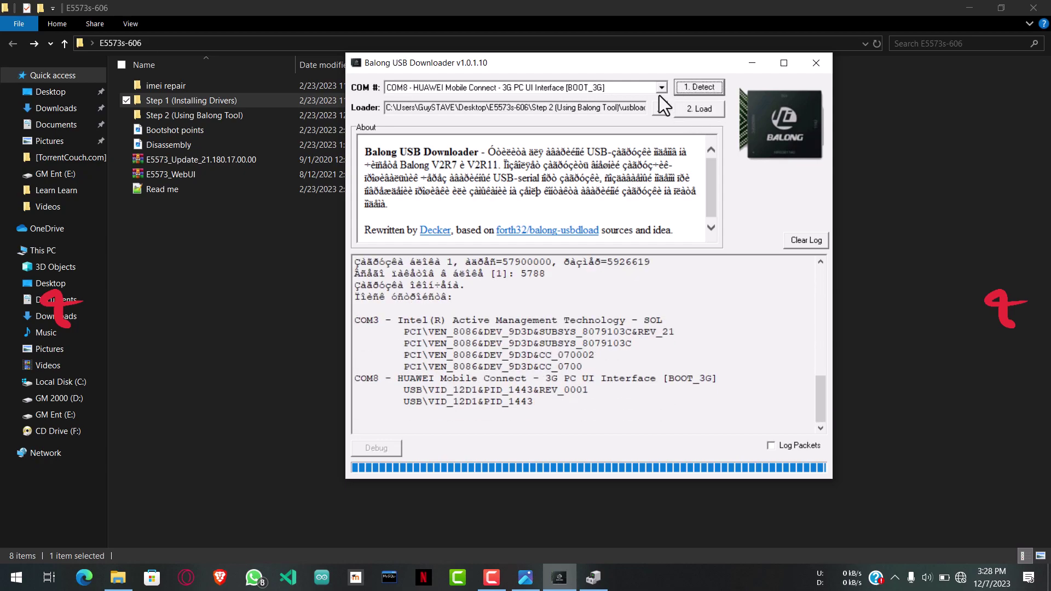
left_click(659, 112)
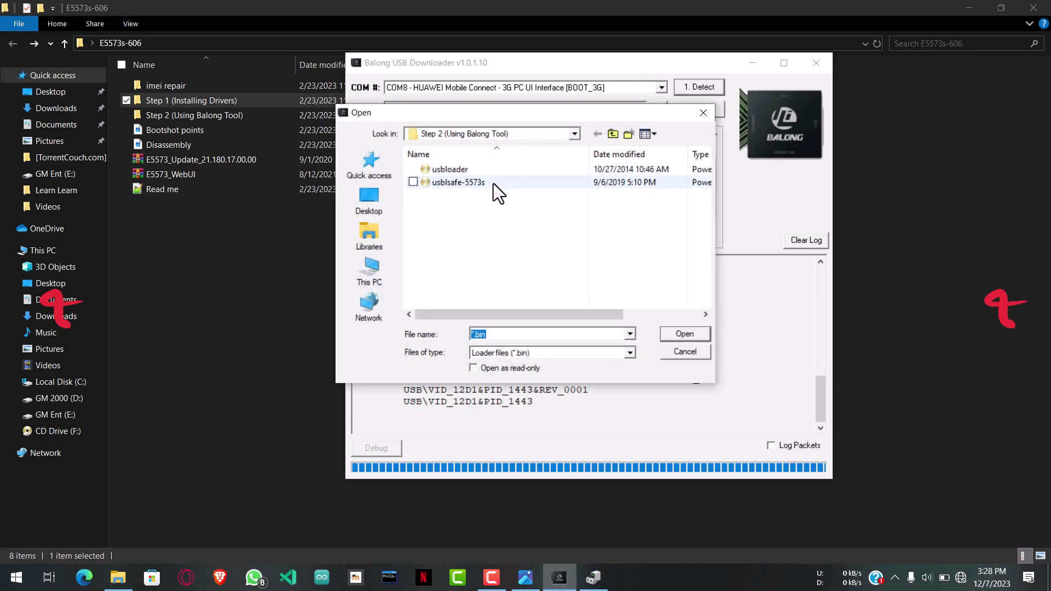
left_click(480, 183)
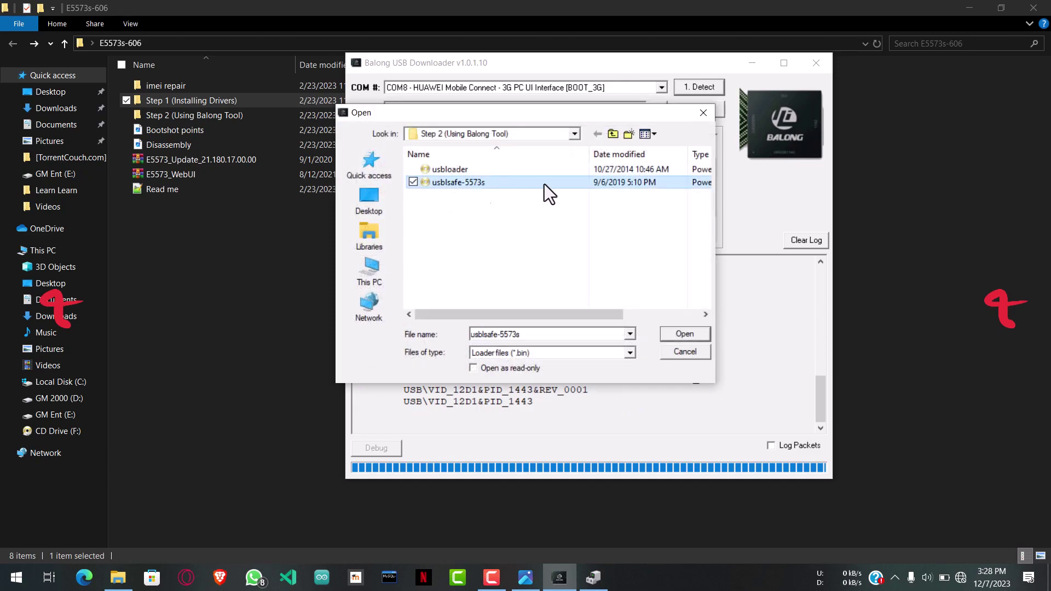
left_click(676, 333)
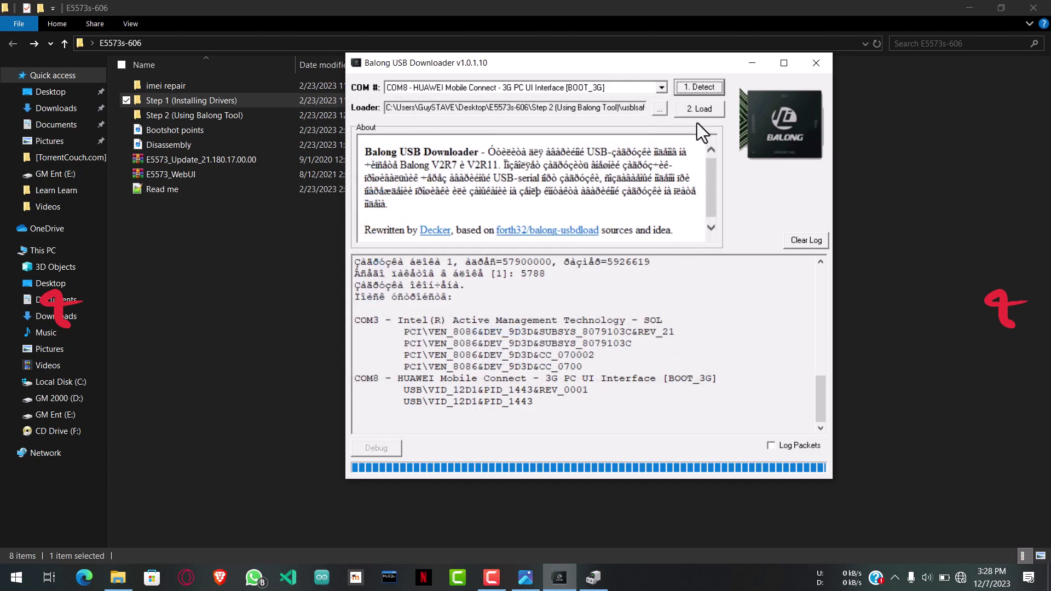
left_click(692, 109)
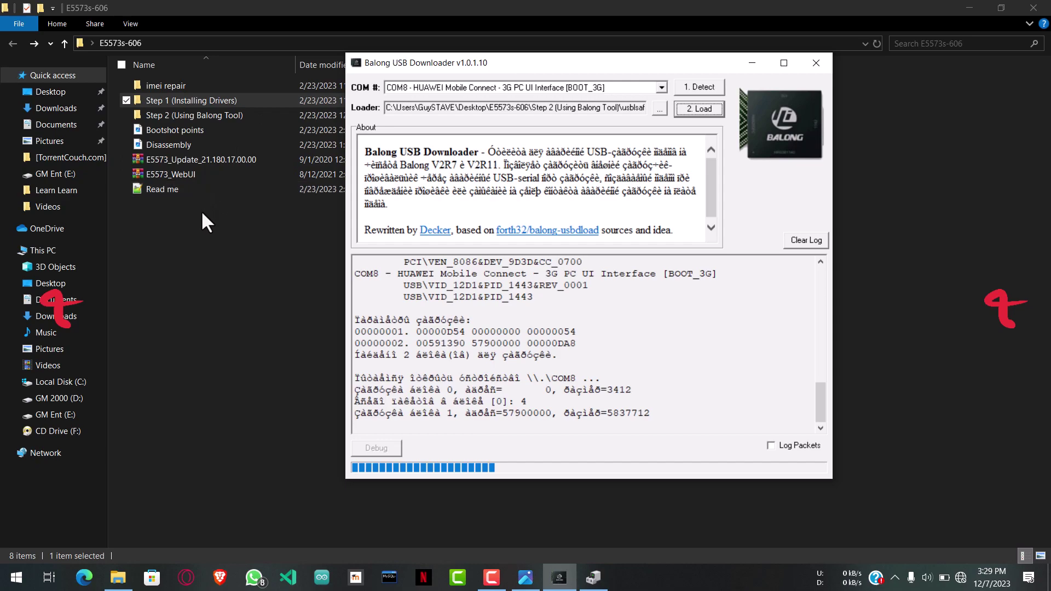
left_click(196, 159)
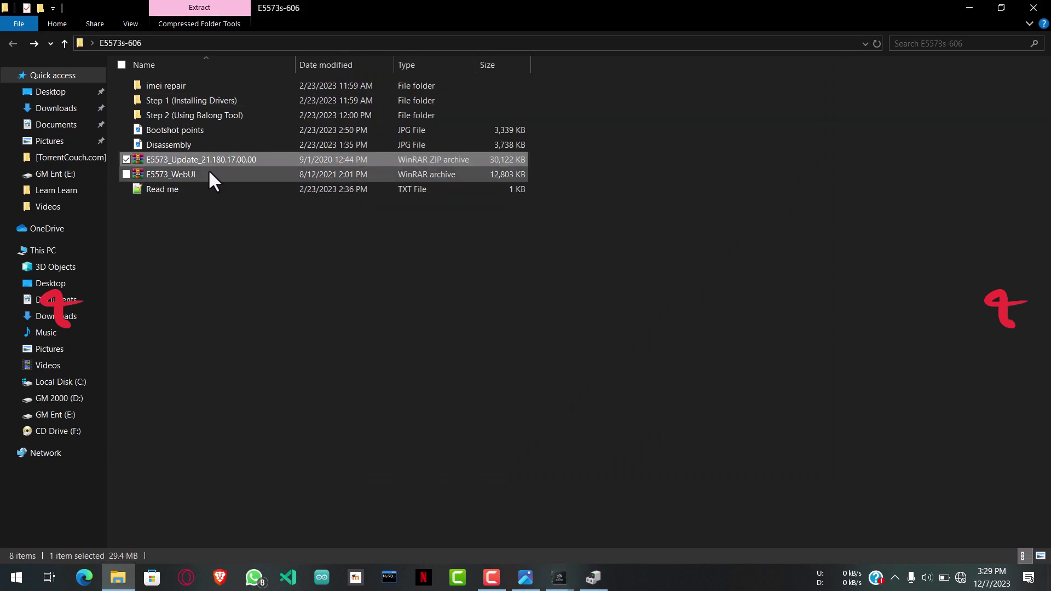
left_click(200, 242)
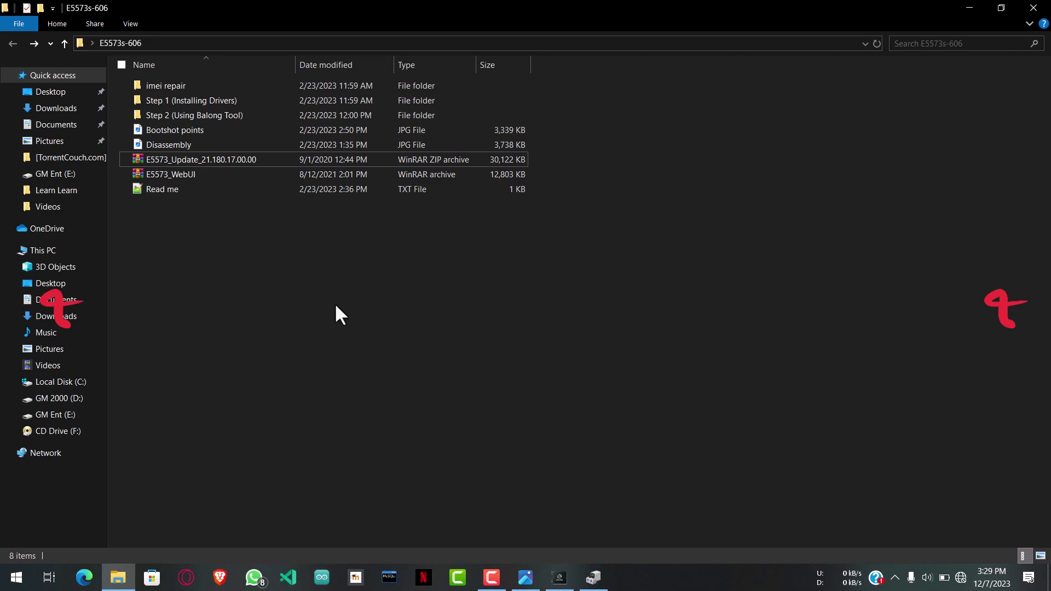
right_click(336, 305)
left_click(415, 362)
right_click(357, 312)
left_click(425, 367)
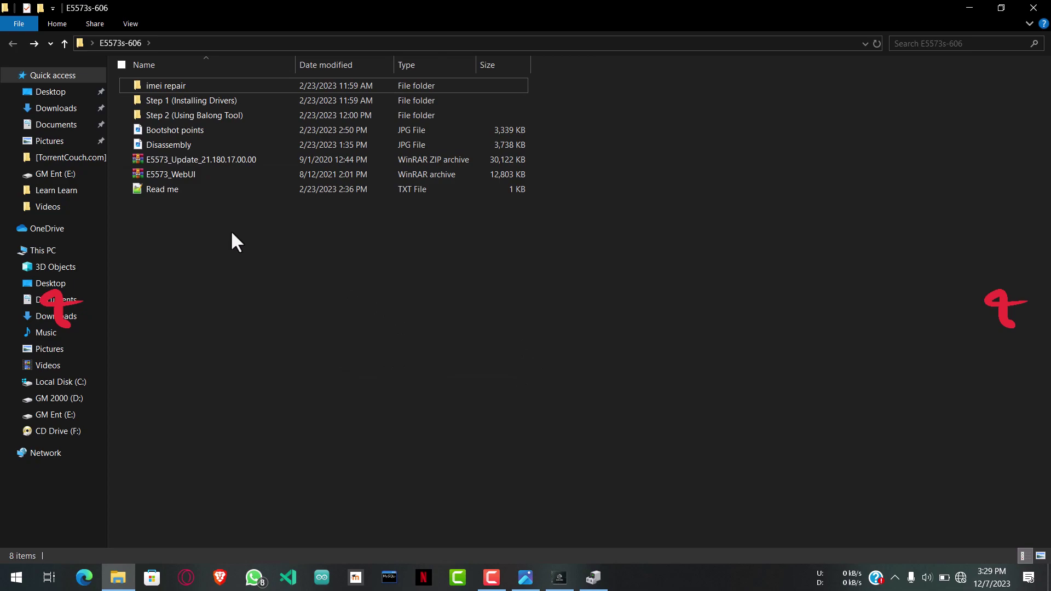
left_click(205, 157)
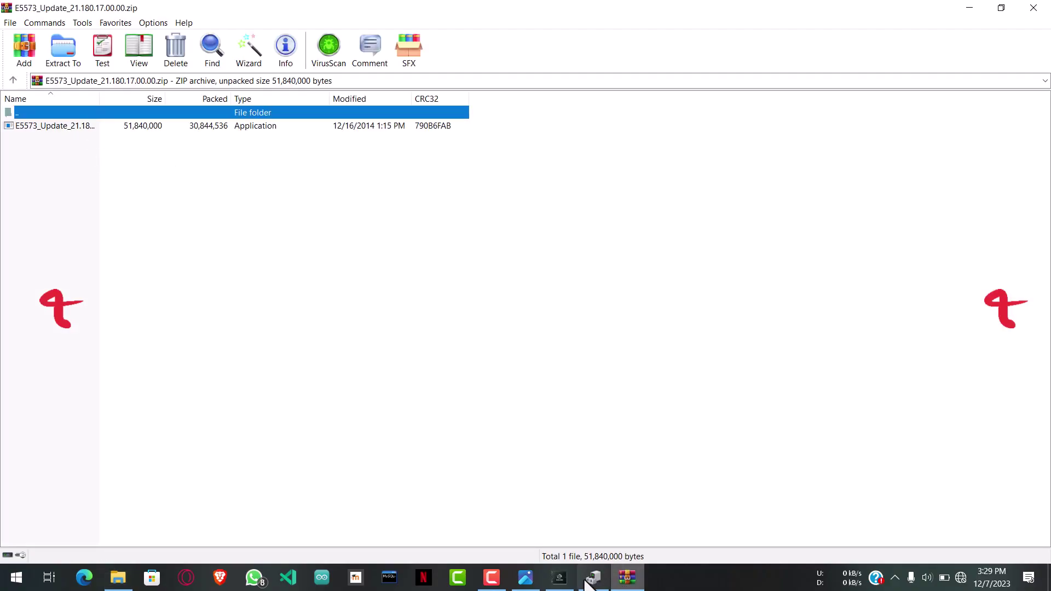
Step: Return to the E5573_Update_21.180.17.00.00.zip archive and run E5573_Update_21.180.17.00.00.exe from it
left_click(594, 577)
left_click(570, 579)
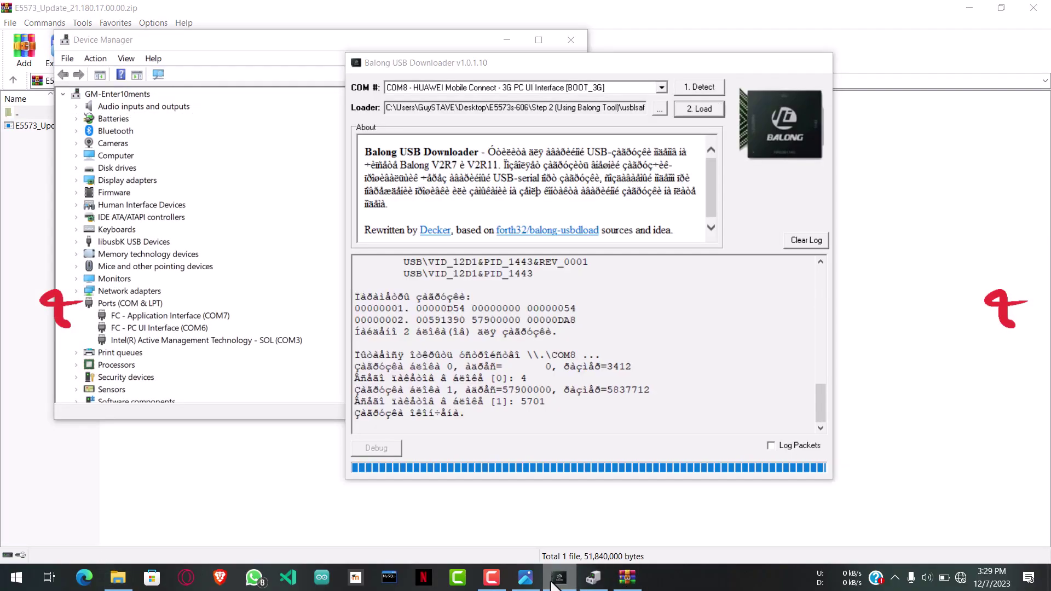
left_click(555, 584)
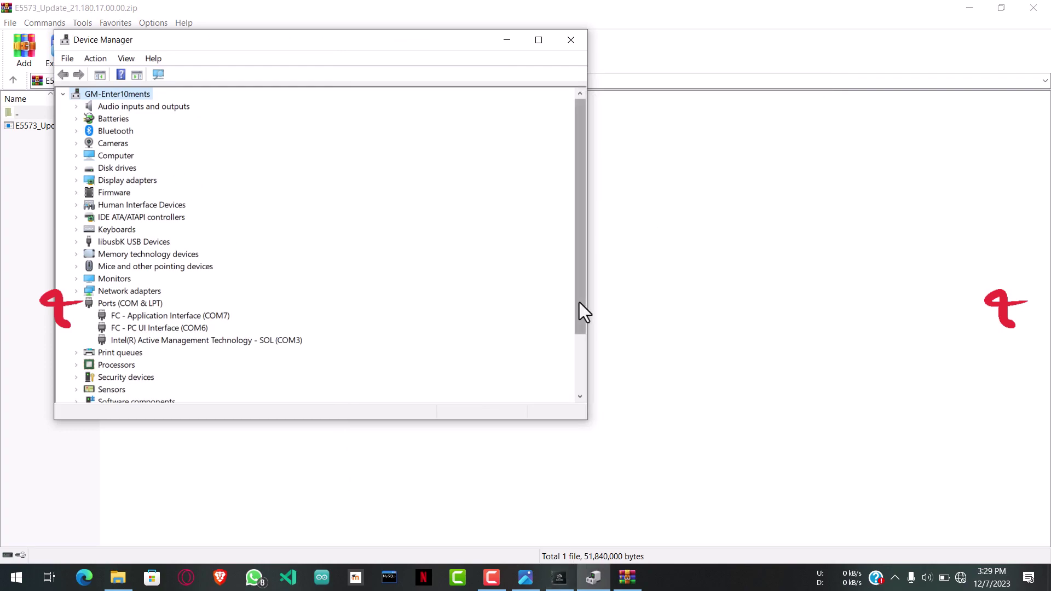
key("alt+Tab")
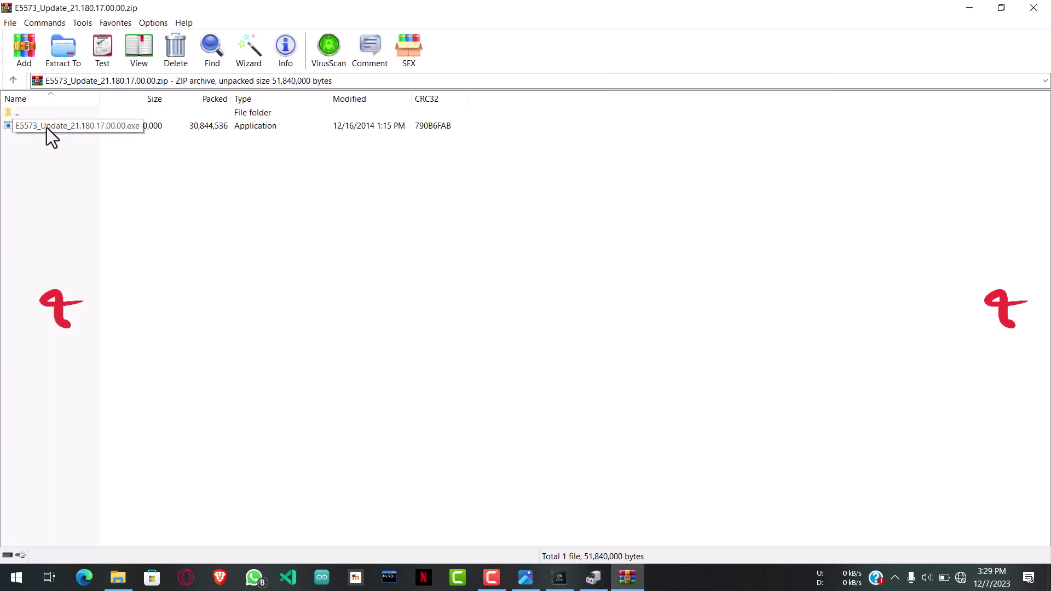
double_click(48, 127)
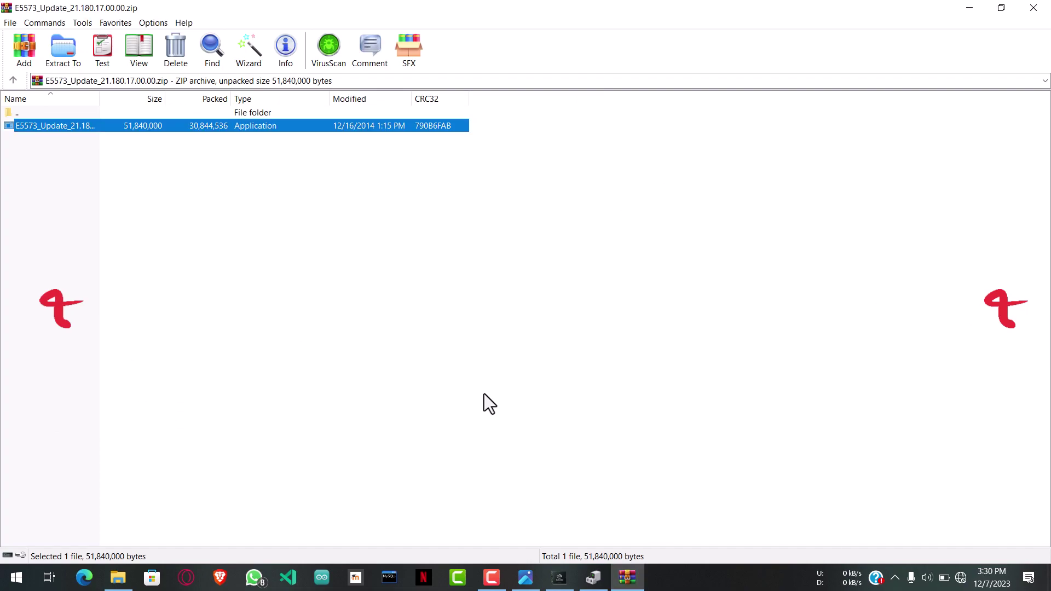
Step: Start the 21.180.17.00.00 firmware update and close the WinRAR archive window
left_click(233, 225)
left_click_drag(129, 26, 359, 168)
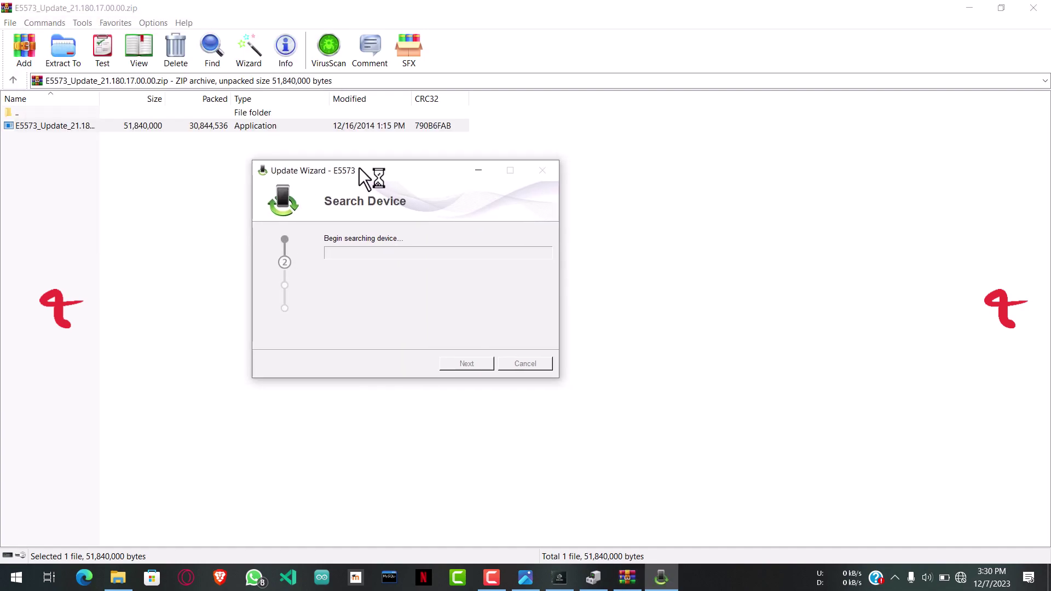
left_click(1034, 8)
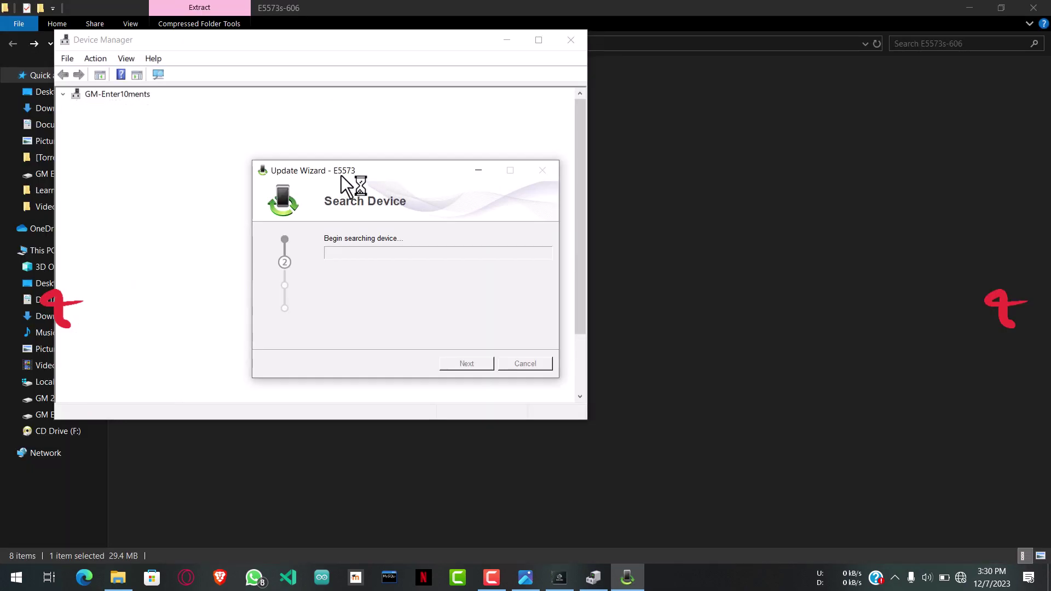
left_click_drag(342, 175, 761, 185)
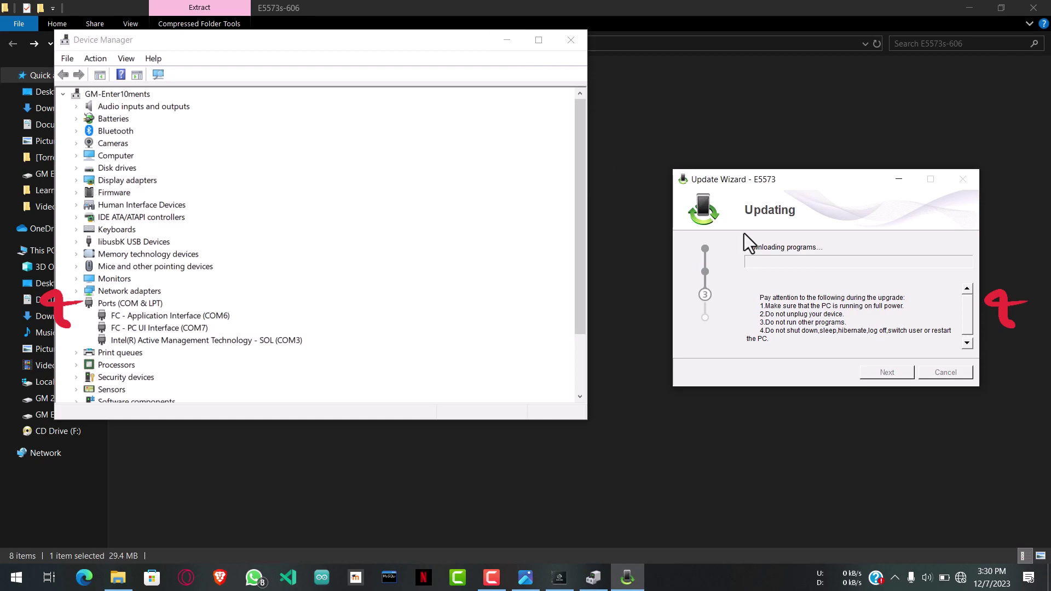
Step: Minimize Balong, Device Manager and File Explorer while the update wizard runs
left_click(568, 585)
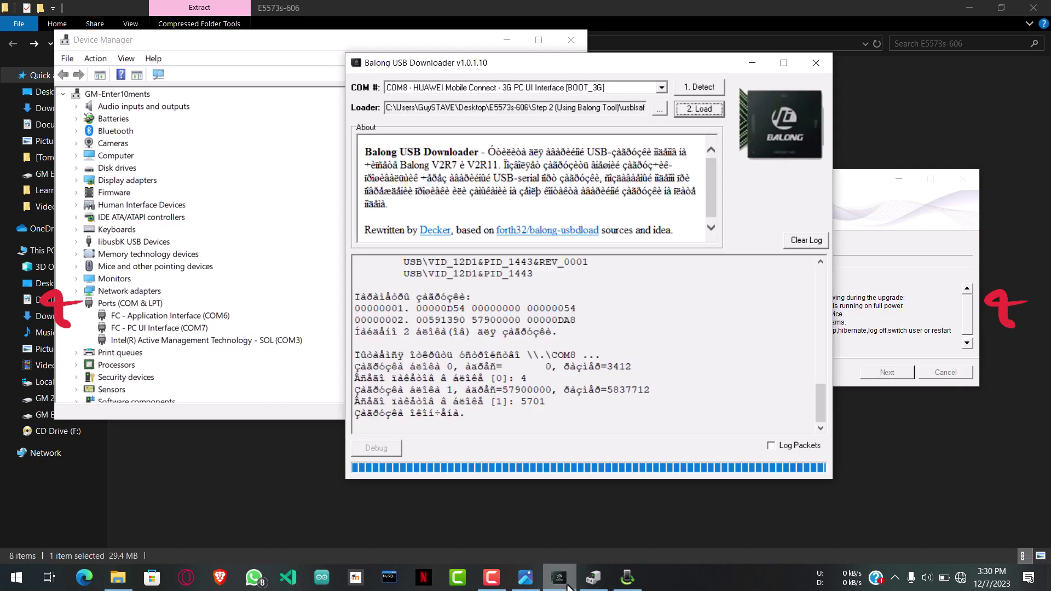
left_click(753, 59)
left_click_drag(423, 41, 332, 124)
left_click_drag(702, 185, 732, 179)
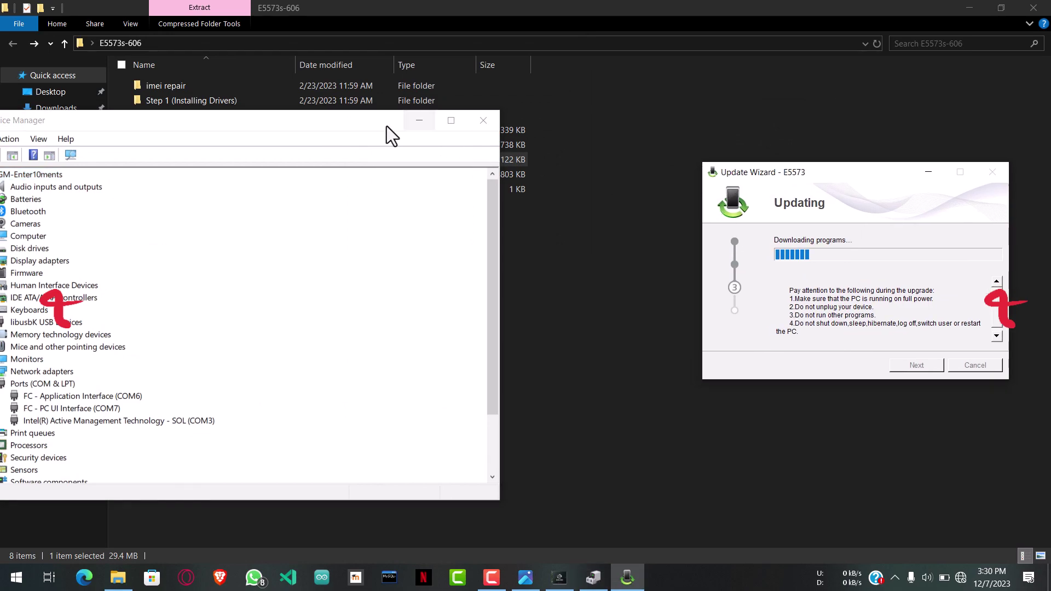
left_click(430, 123)
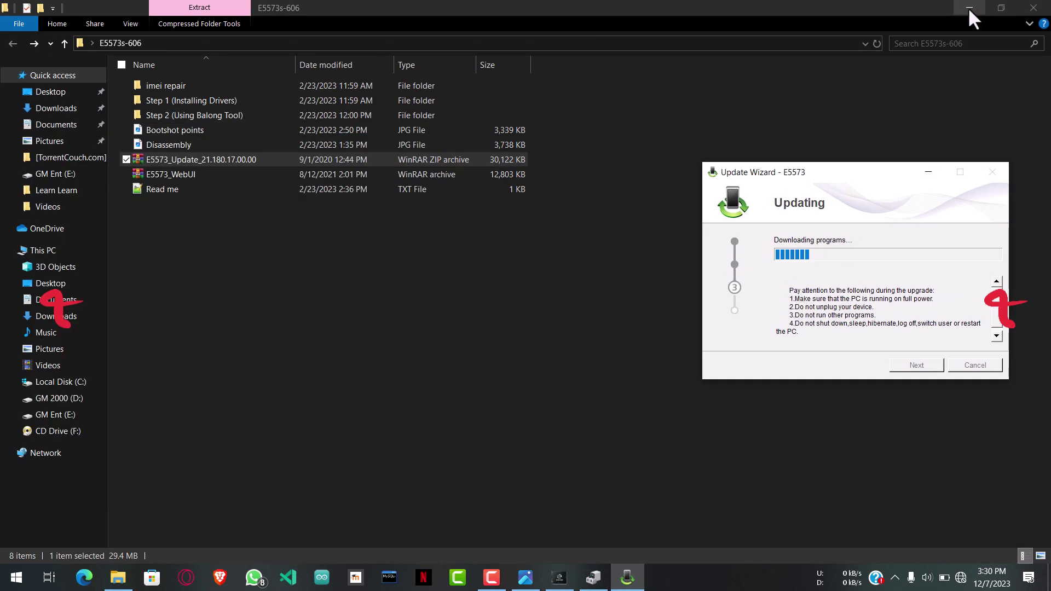
left_click(969, 7)
Step: Refresh the desktop repeatedly until the update reaches resuming user information, then open Task Manager
right_click(507, 106)
left_click(537, 148)
right_click(395, 55)
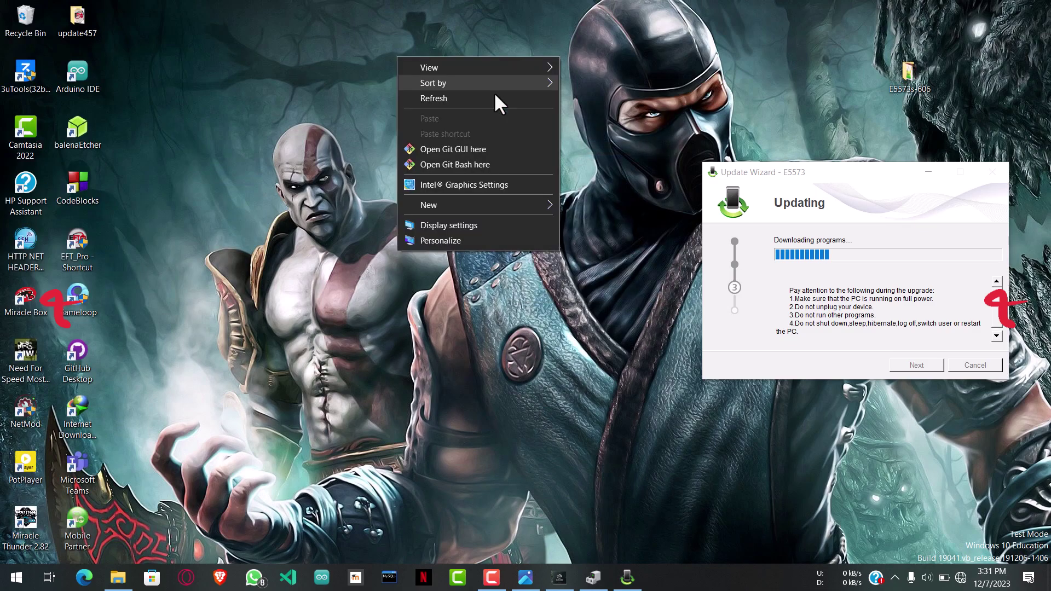
left_click(440, 100)
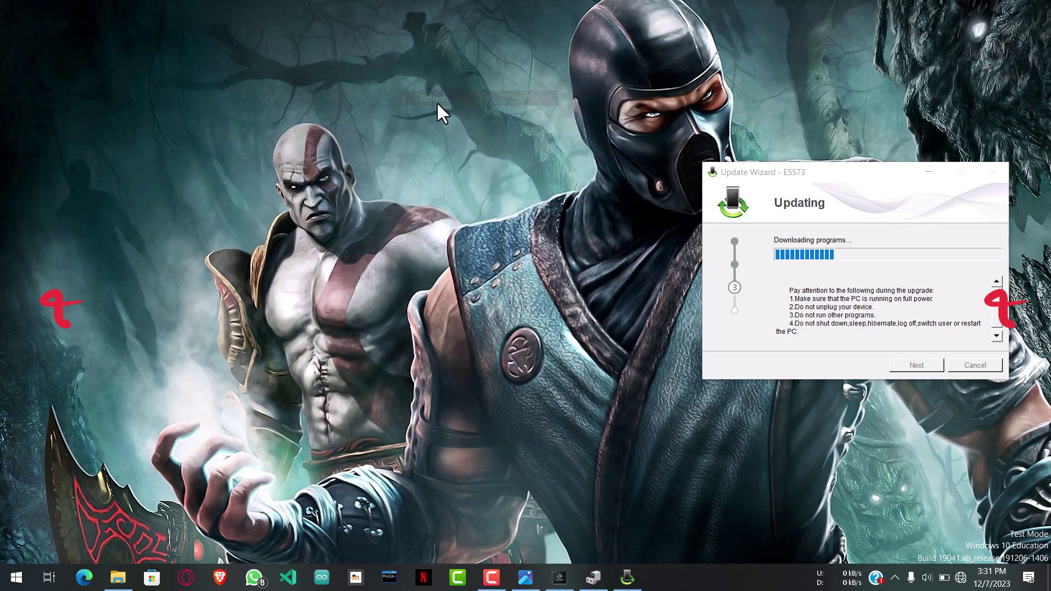
right_click(514, 126)
left_click(564, 168)
right_click(526, 162)
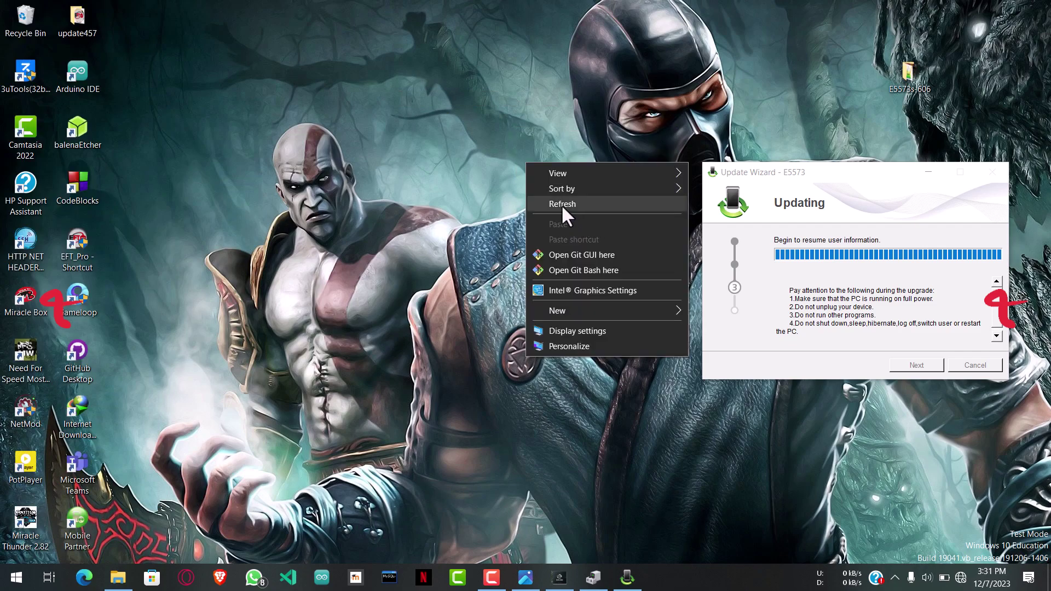
left_click(560, 205)
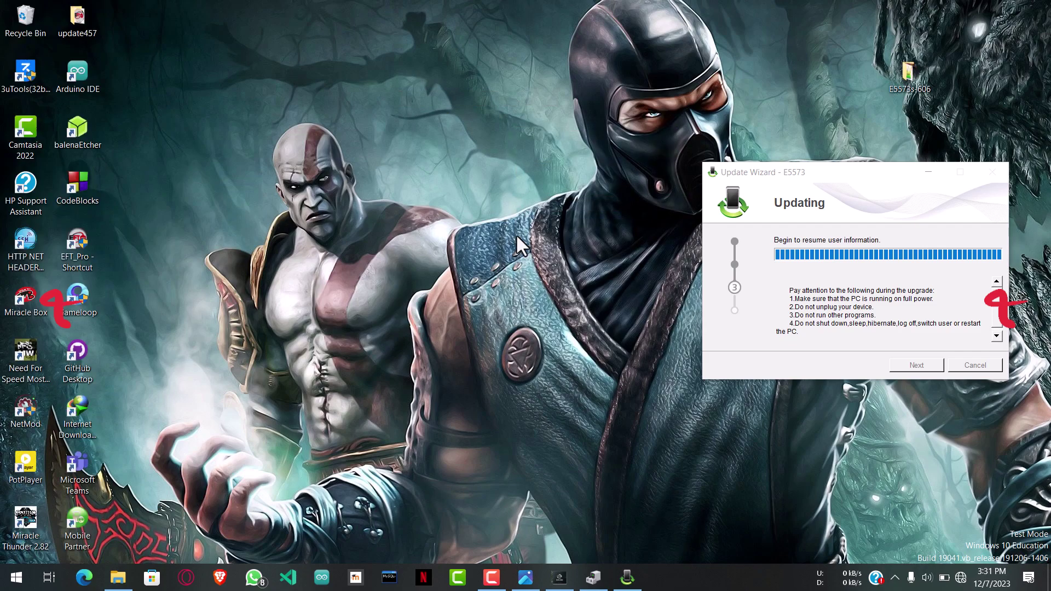
key("ctrl+shift+Escape")
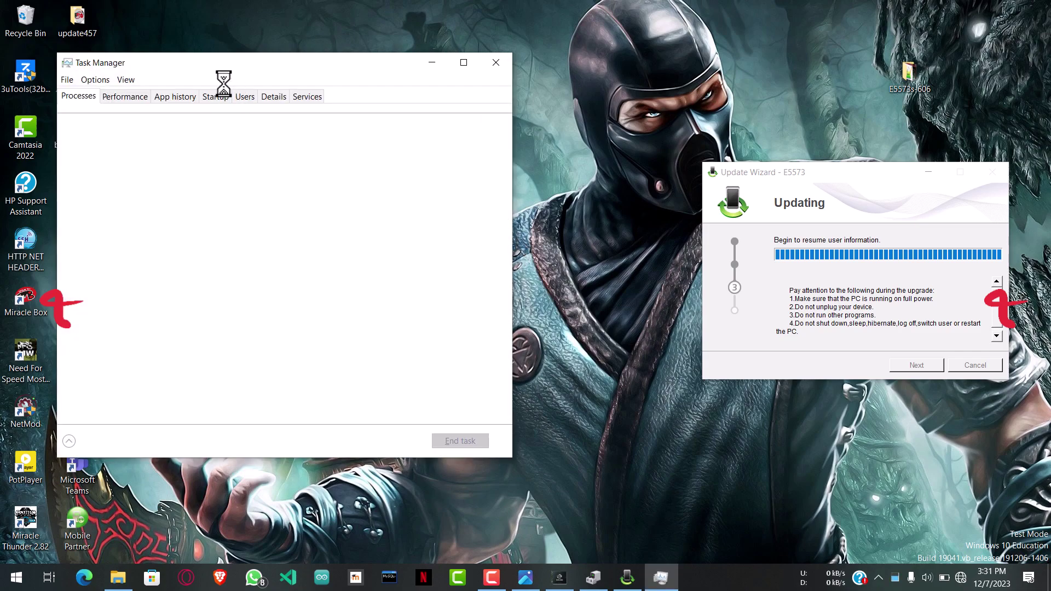
Step: End the UpdateWizard Application in Task Manager, then minimize Task Manager
left_click_drag(215, 72, 257, 62)
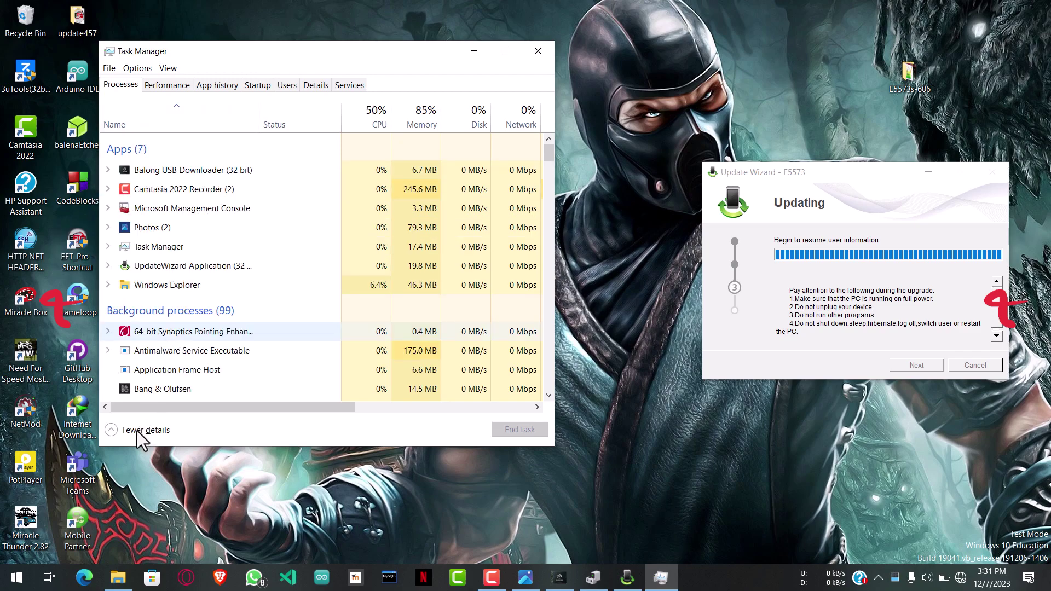
left_click(116, 432)
left_click(206, 149)
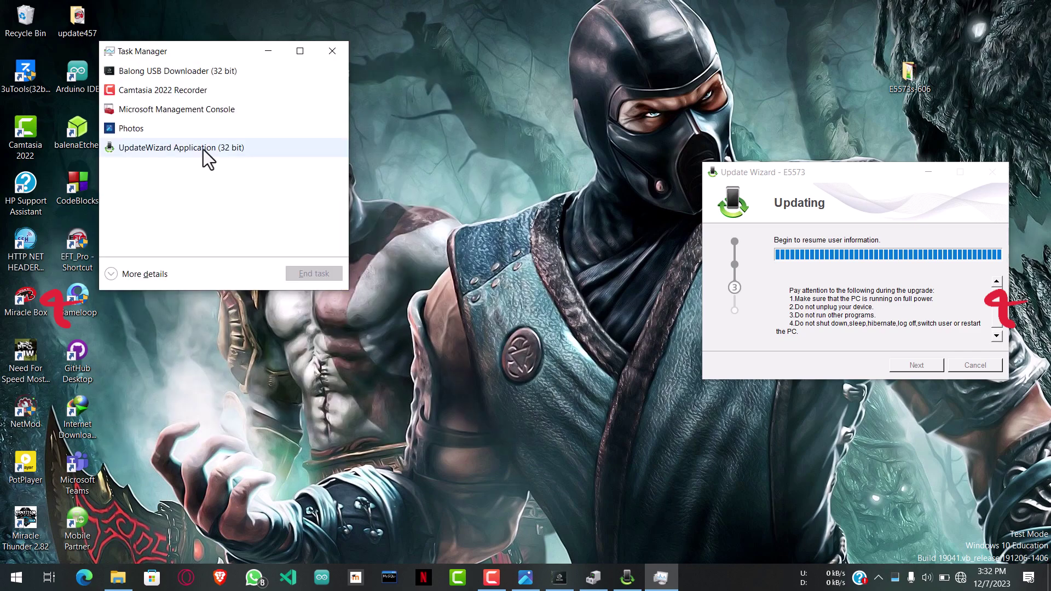
left_click(307, 273)
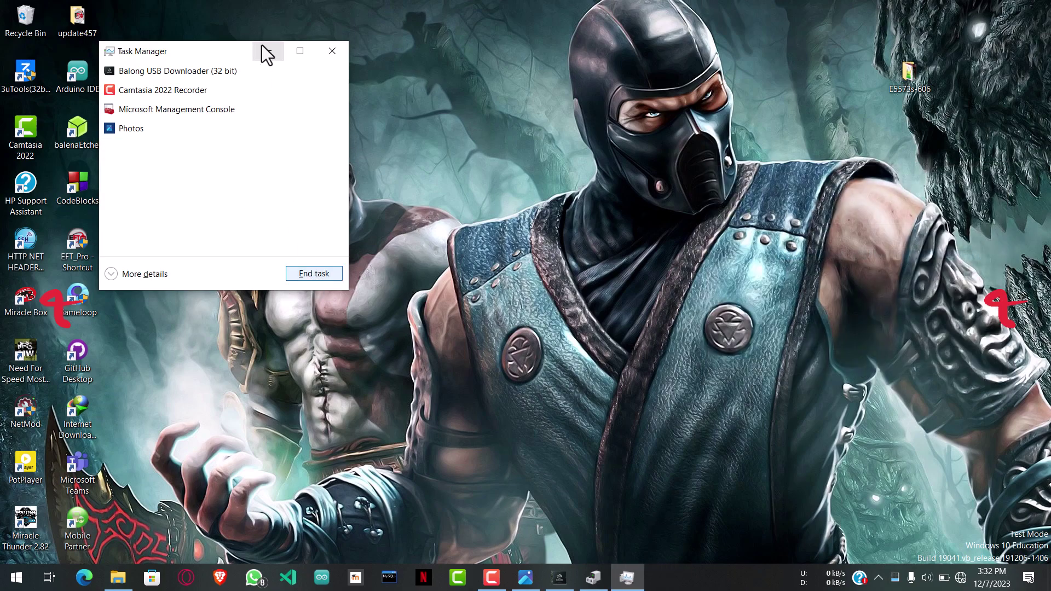
left_click(269, 51)
Step: Refresh the desktop twice
right_click(477, 174)
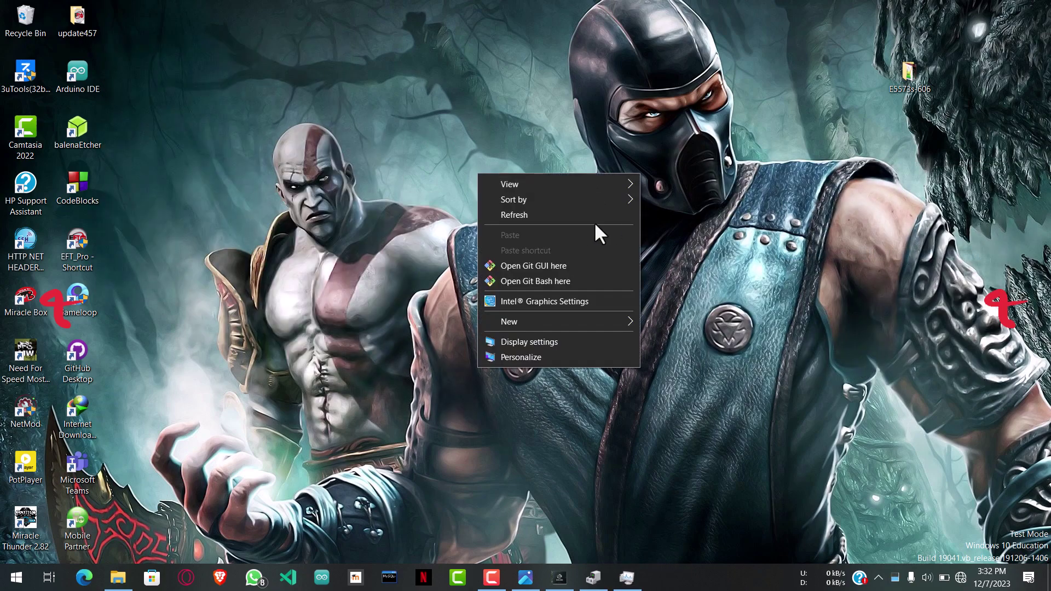
left_click(564, 218)
right_click(565, 219)
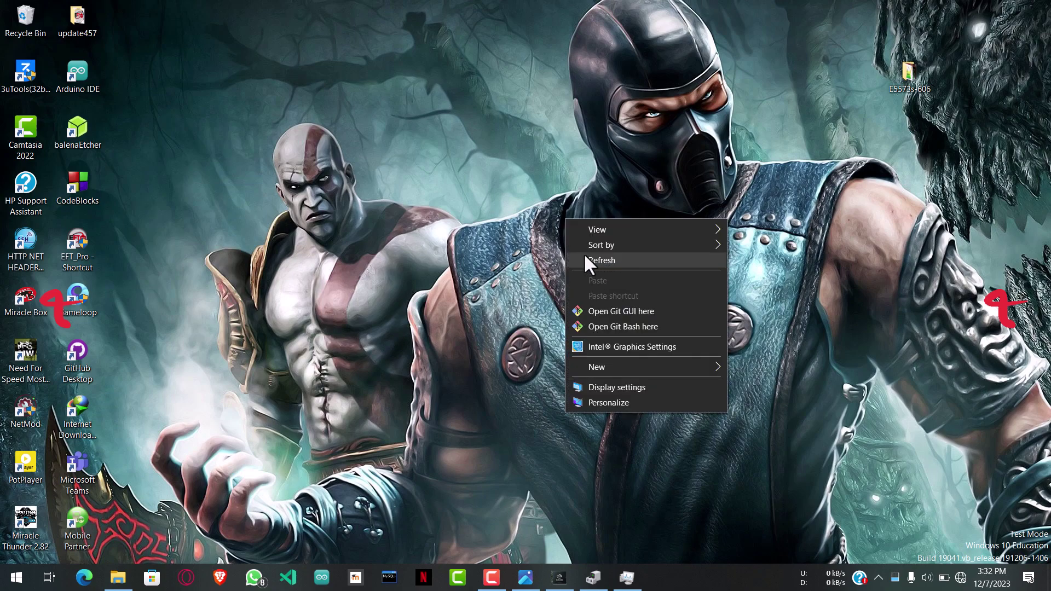
left_click(610, 266)
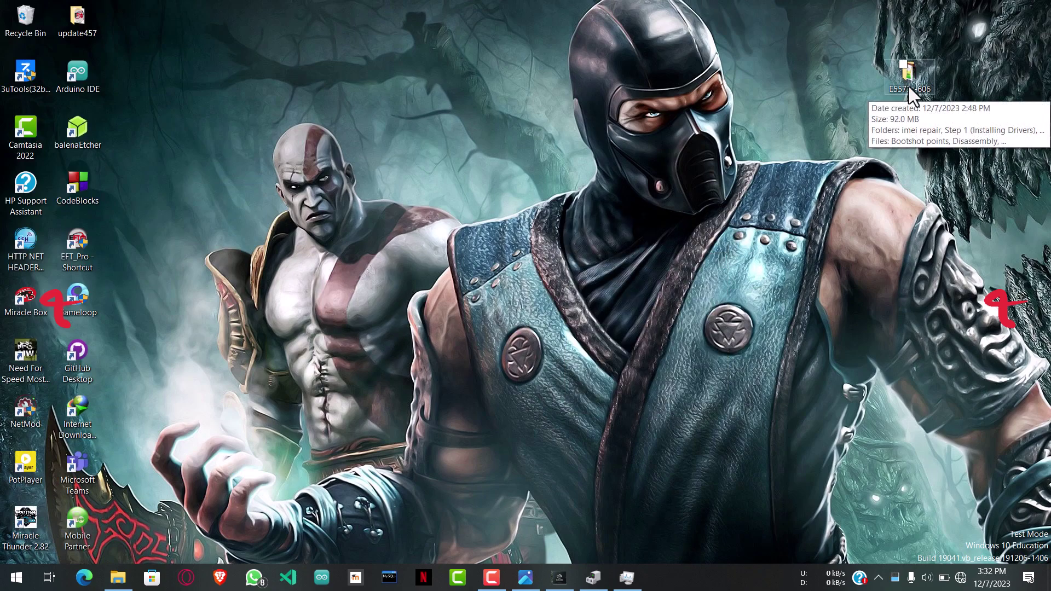
Step: Open the E5573s-606 folder maximized, with the E5573_Update archive deselected
double_click(909, 86)
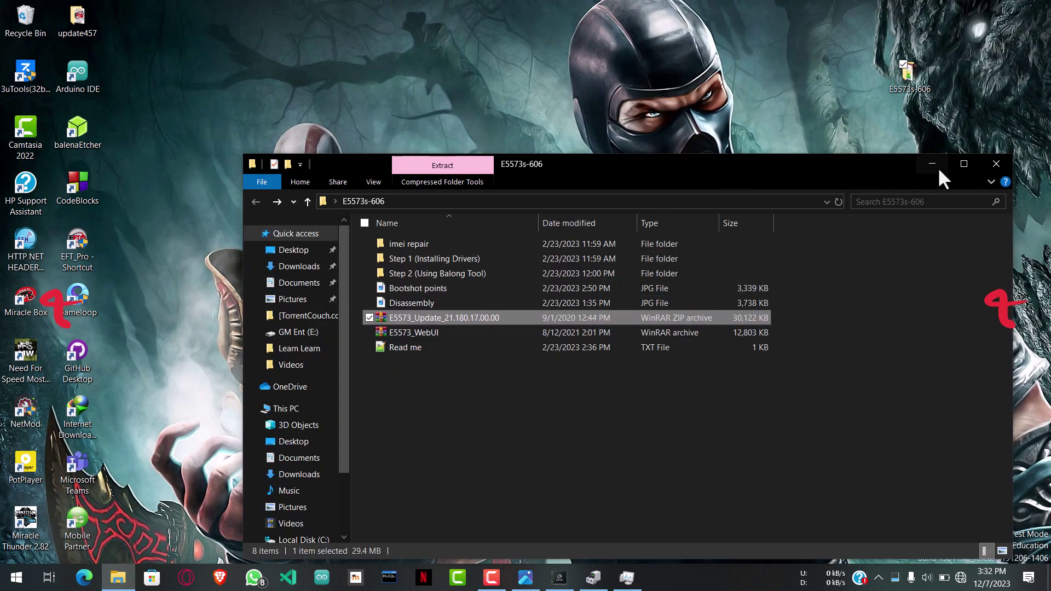
left_click(963, 164)
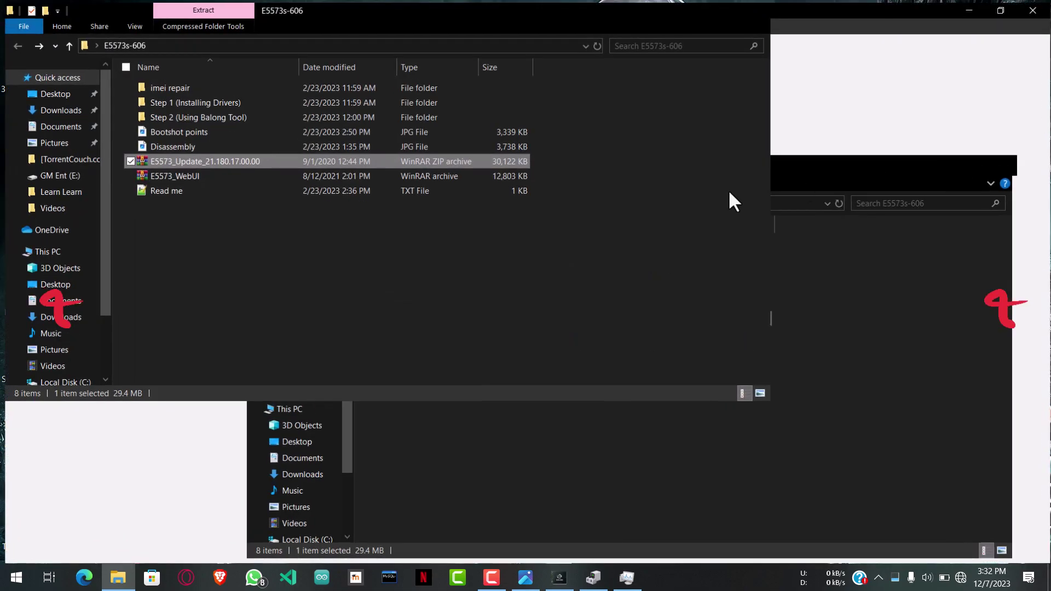
left_click(190, 228)
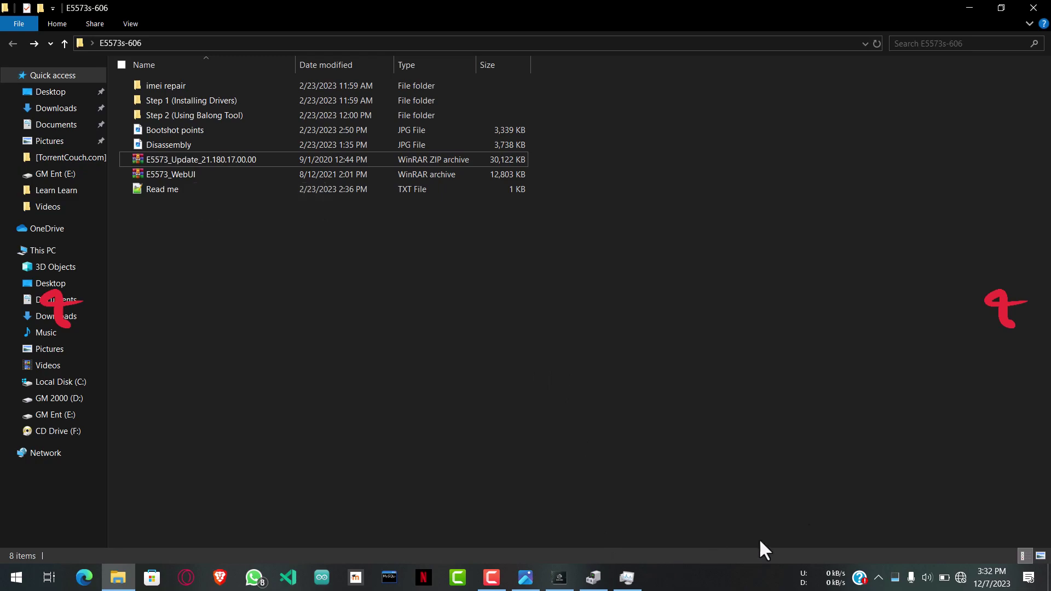
Step: Detect the modem on COM8, load the usblsafe-5573s loader onto it, and select the E5573_WebUI archive
left_click(558, 578)
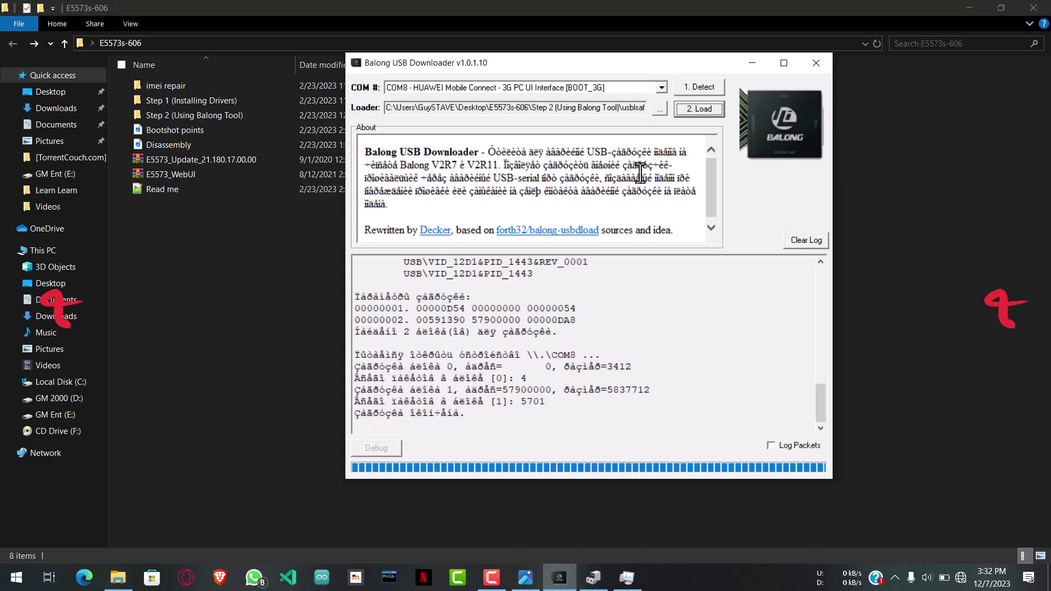
left_click(692, 86)
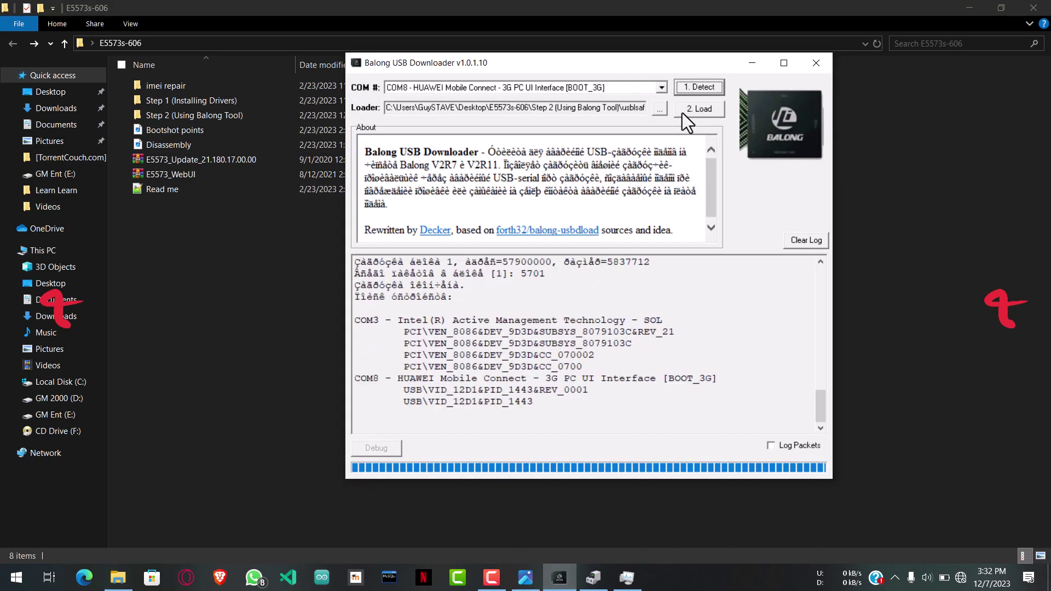
left_click(659, 111)
left_click(470, 185)
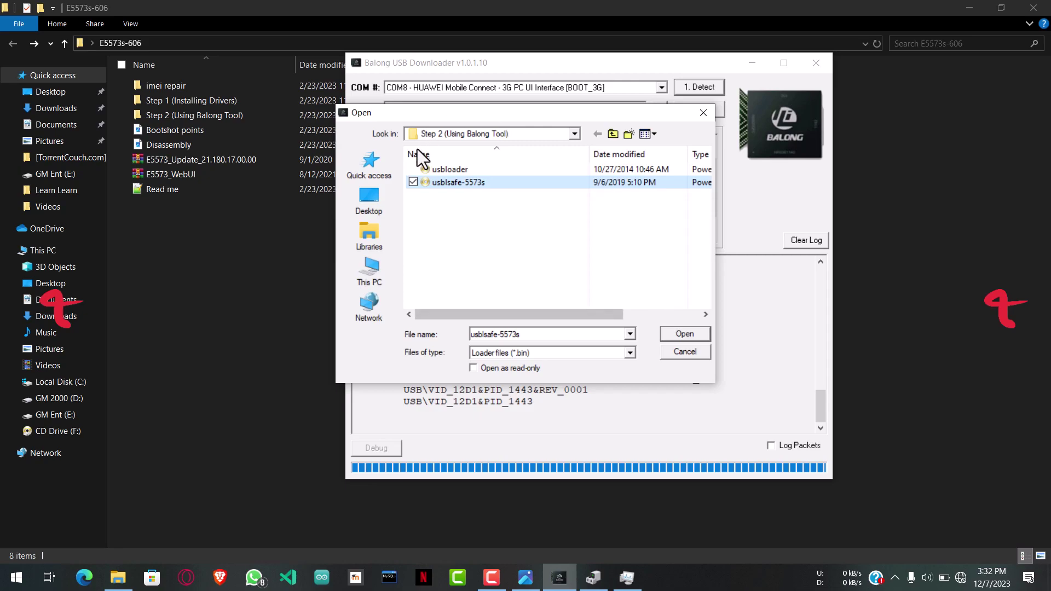
left_click(677, 337)
left_click(706, 109)
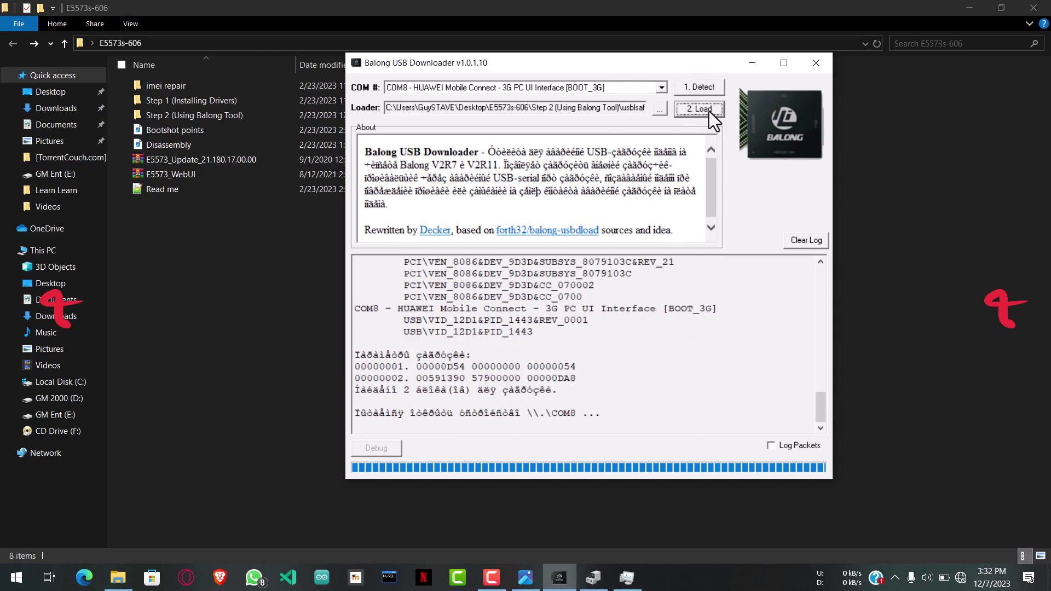
left_click(191, 179)
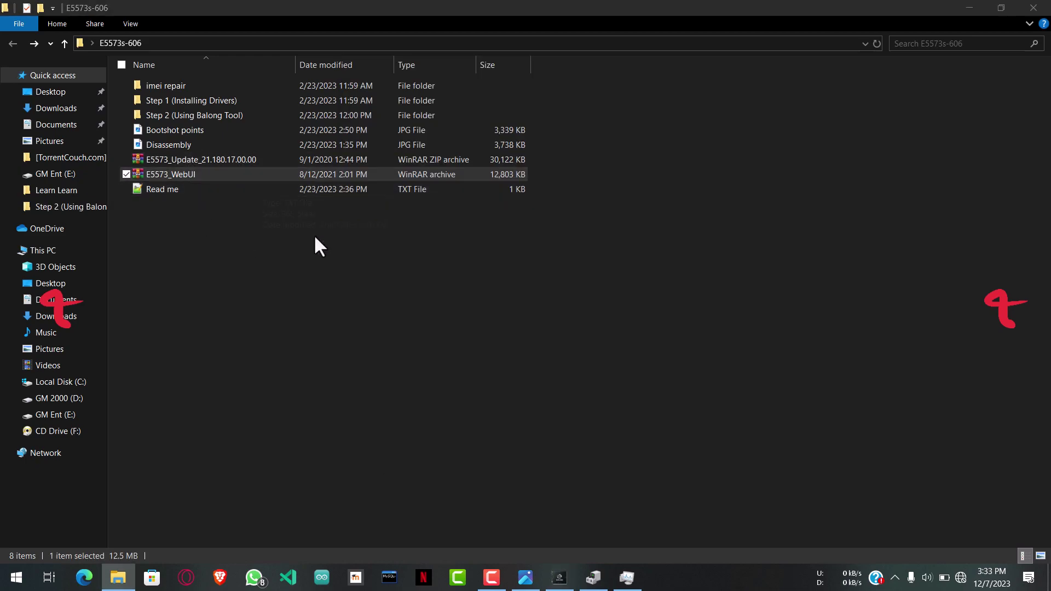
Step: Open E5573_WebUI.rar in a smaller WinRAR window and run E5573_WebUI.exe from it
double_click(273, 174)
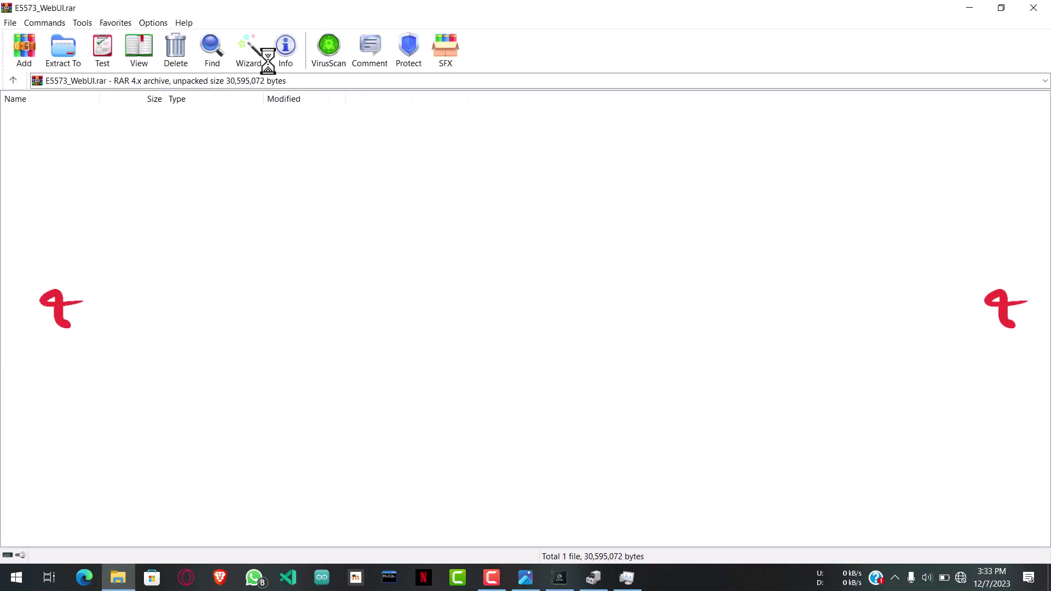
left_click_drag(265, 12, 442, 113)
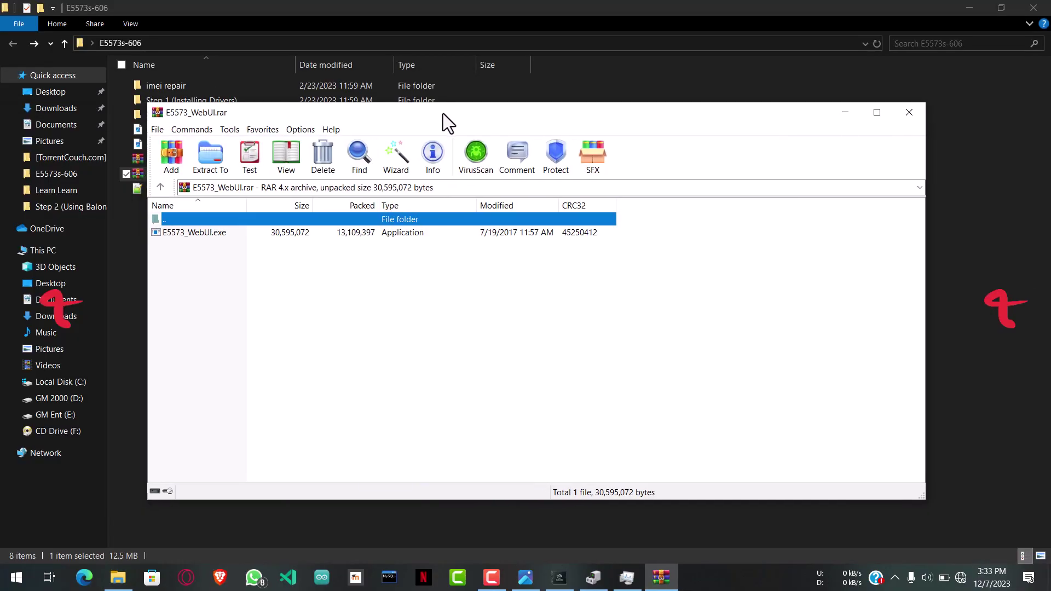
left_click_drag(146, 104, 253, 55)
left_click_drag(406, 66, 201, 81)
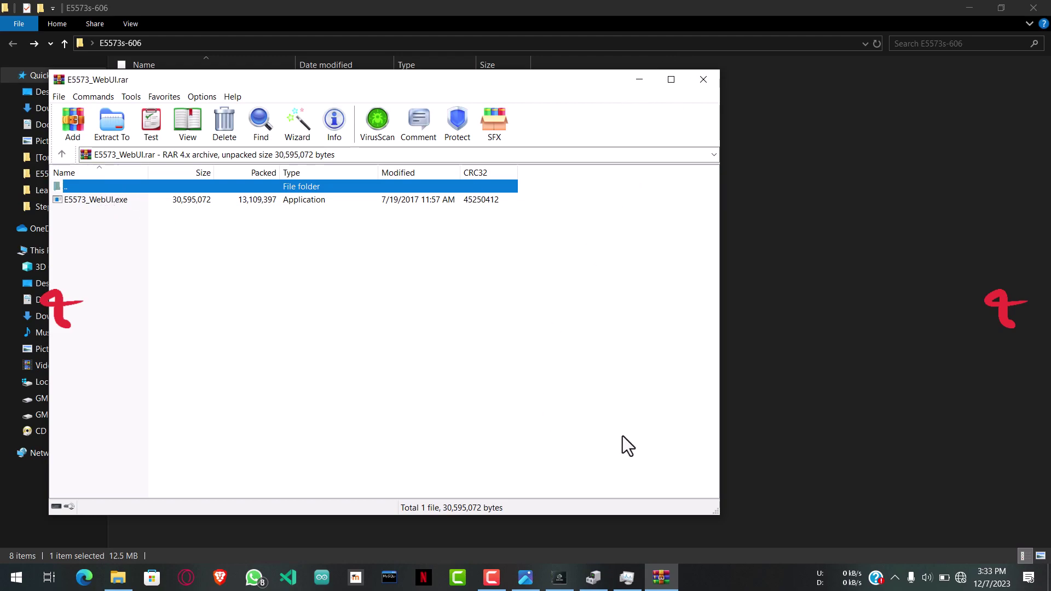
left_click(564, 582)
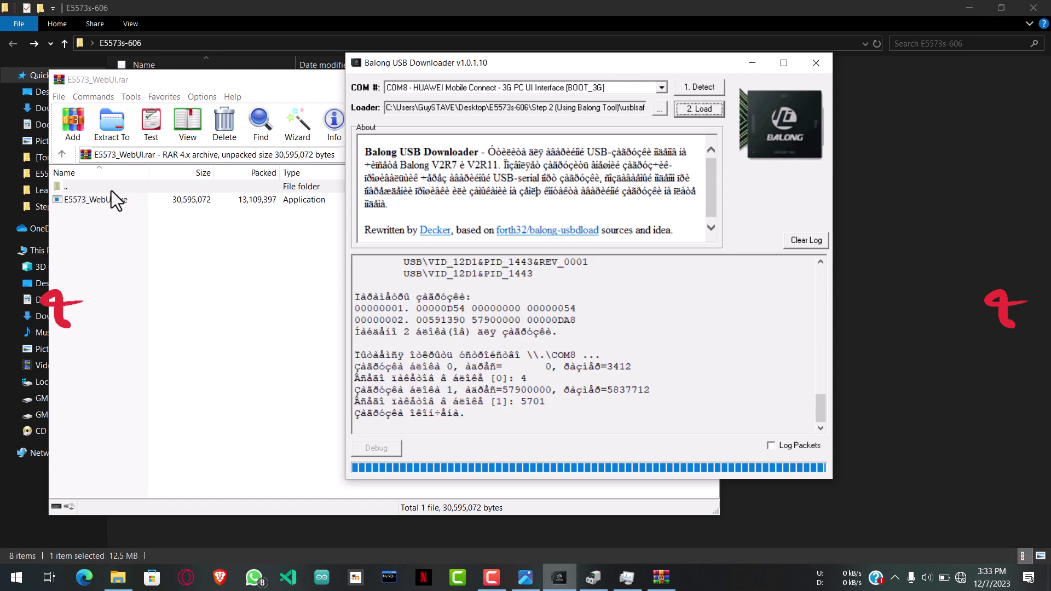
double_click(109, 205)
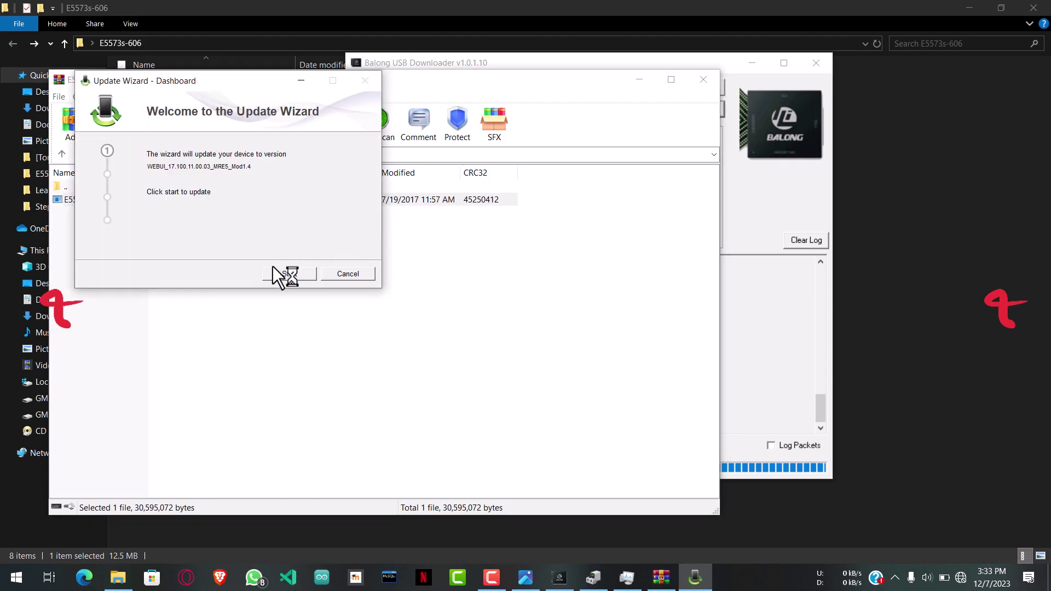
Step: Start the WEBUI_17.100.11.00.03_MRE5_Mod1.4 update and let it run until Update successful
left_click(275, 273)
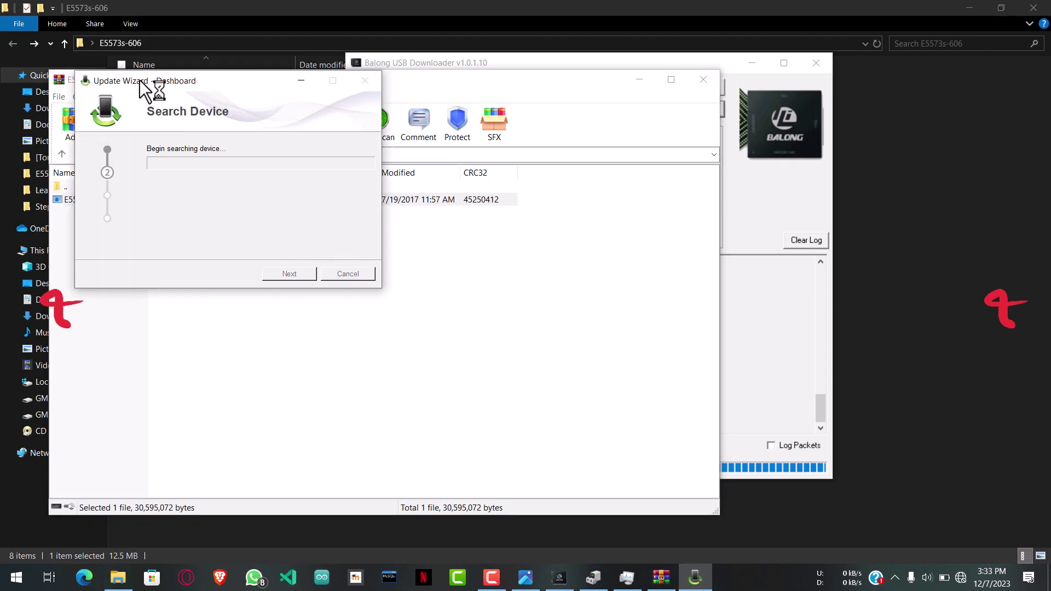
left_click_drag(139, 80, 429, 227)
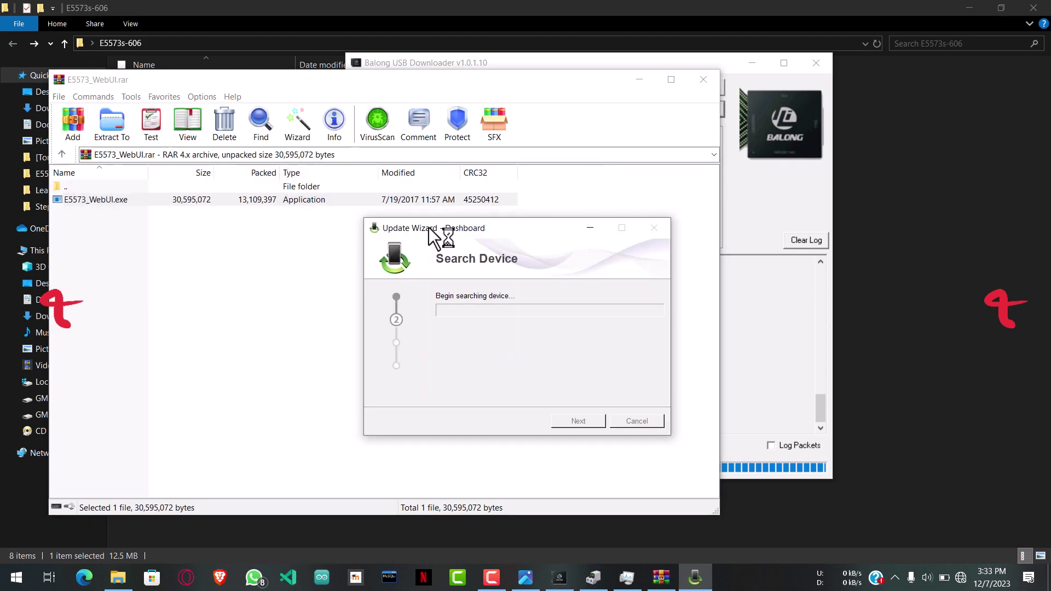
left_click(636, 83)
left_click_drag(453, 229, 88, 68)
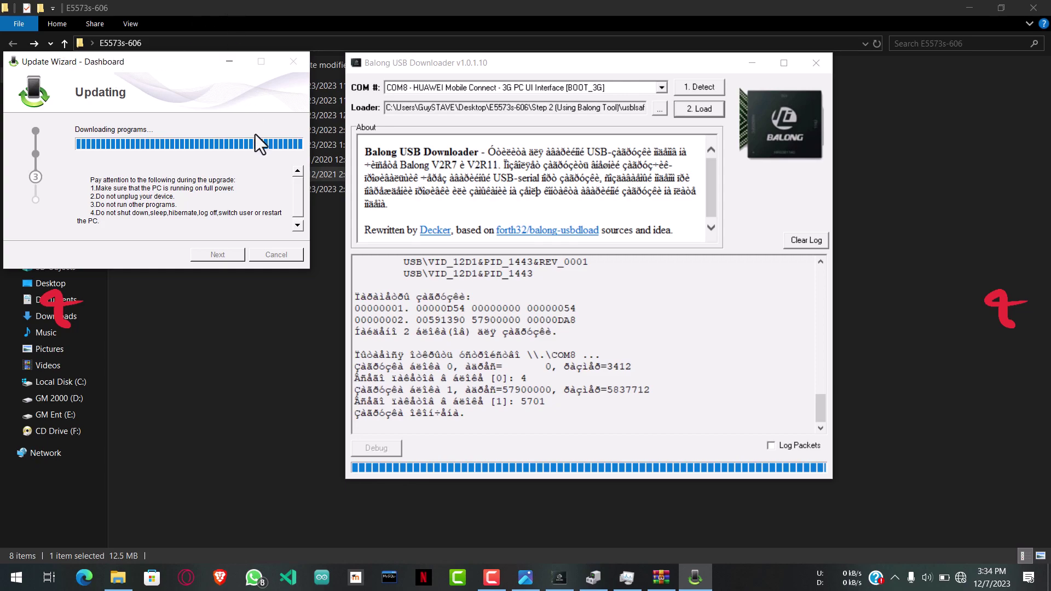
left_click_drag(115, 61, 147, 81)
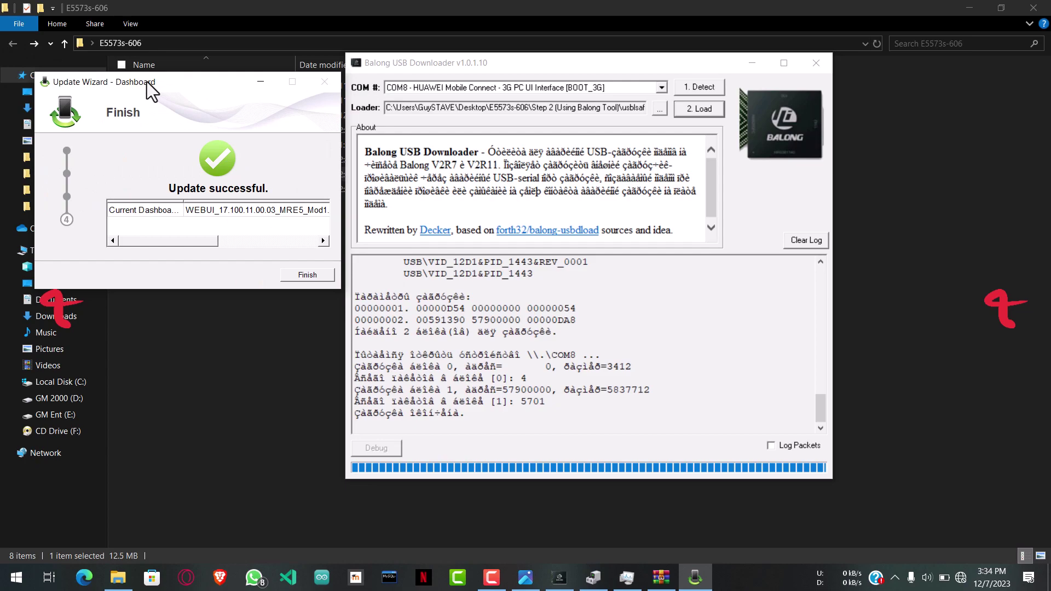
Step: Finish the Update Wizard, then close Balong USB Downloader, Device Manager and the E5573s-606 folder
left_click(306, 275)
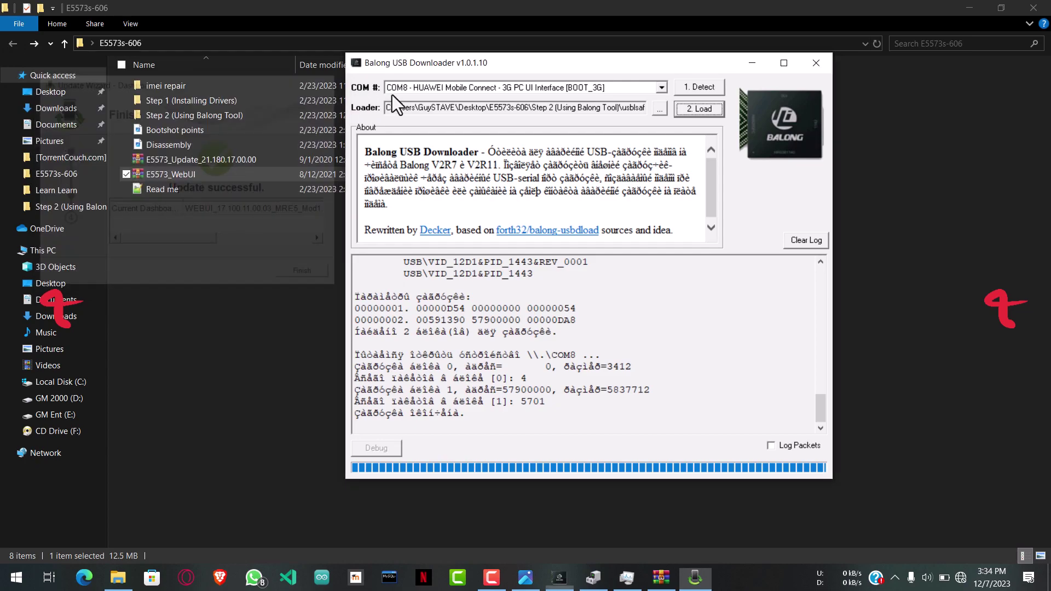
left_click(816, 63)
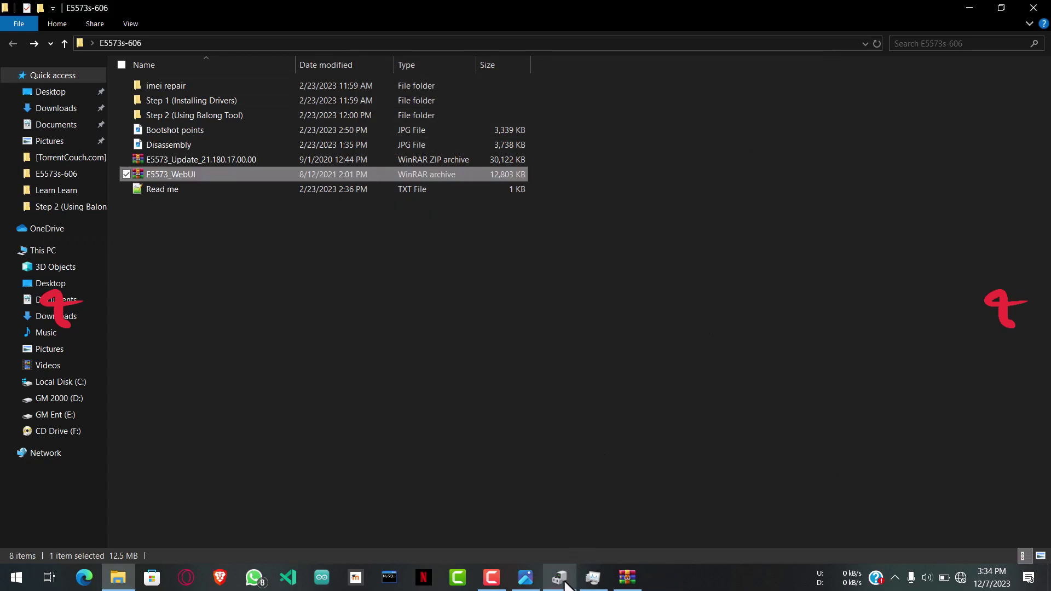
left_click(560, 577)
left_click(484, 120)
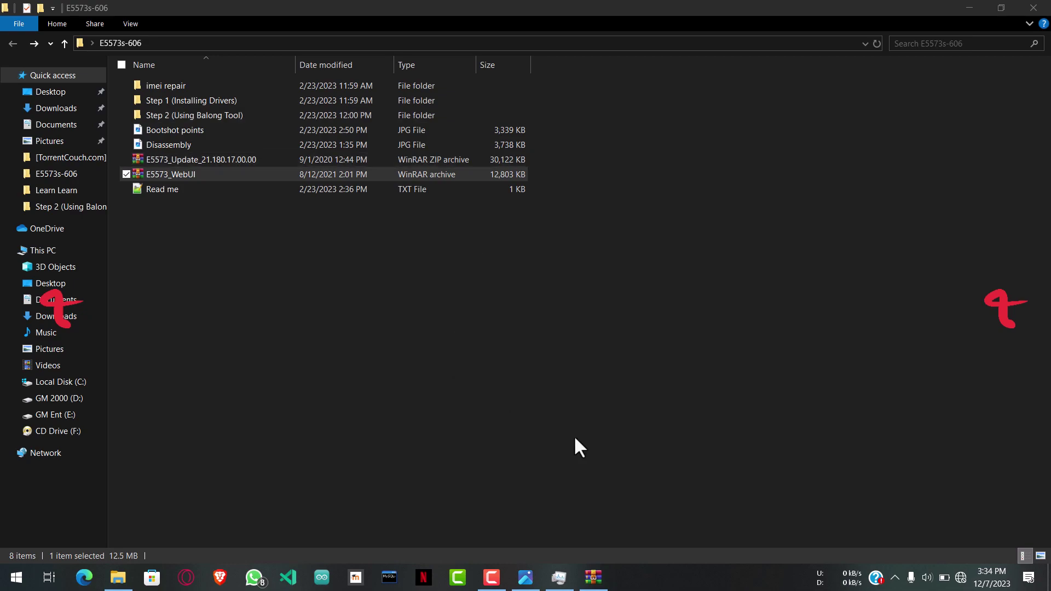
left_click(915, 486)
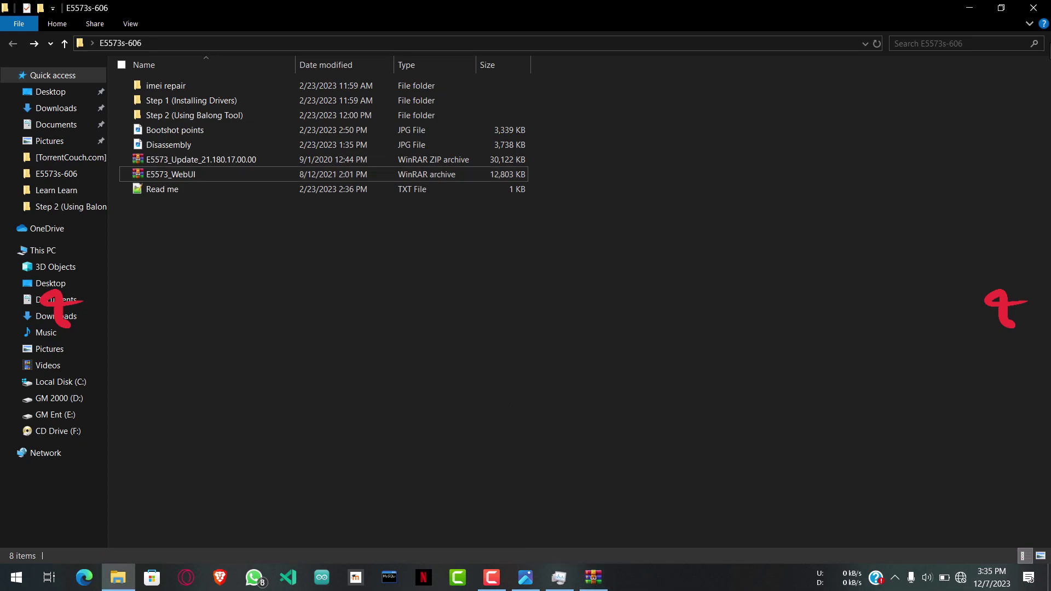
left_click(1033, 8)
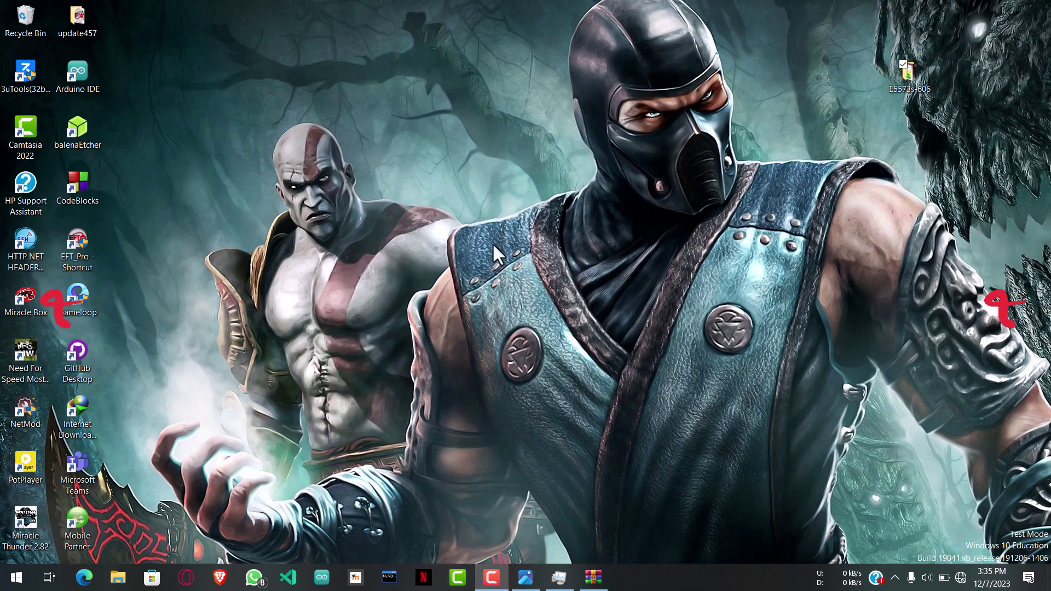
Step: View Bootshot points.jpg in Photos, close it, and refresh the desktop
left_click(526, 578)
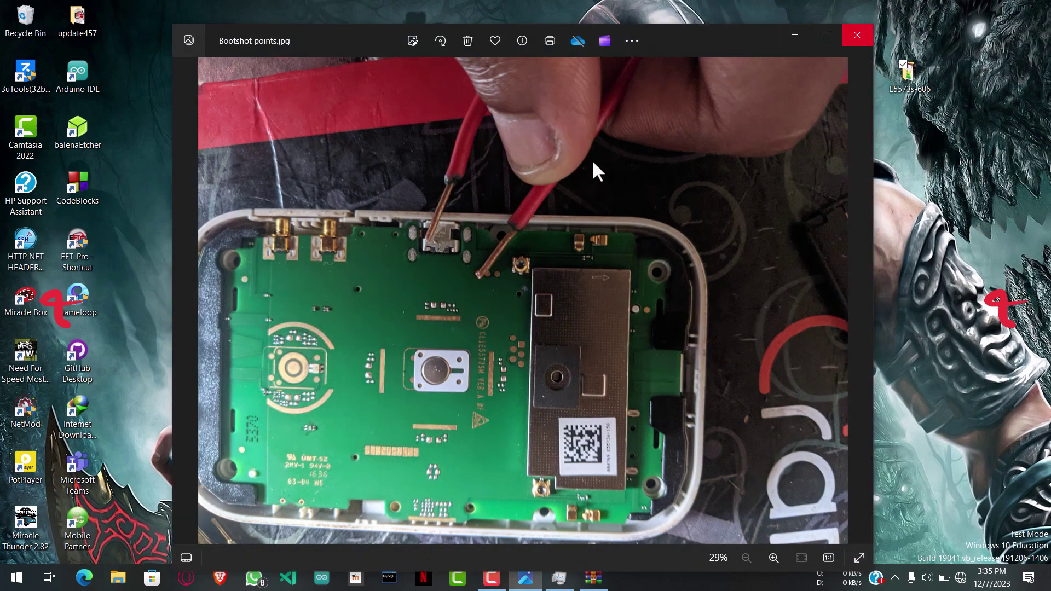
key("alt+F4")
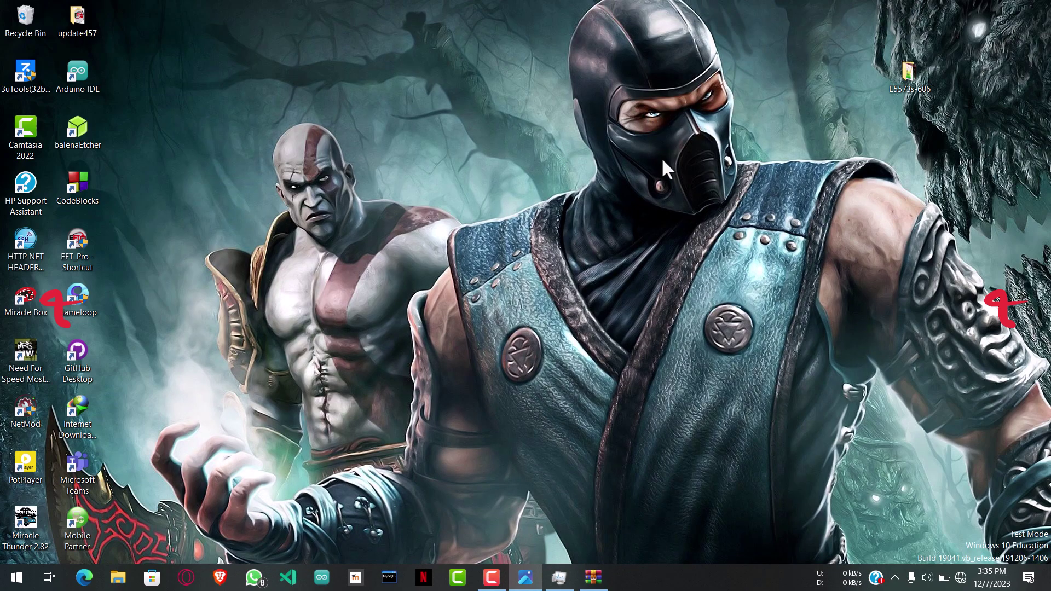
right_click(624, 128)
left_click(659, 171)
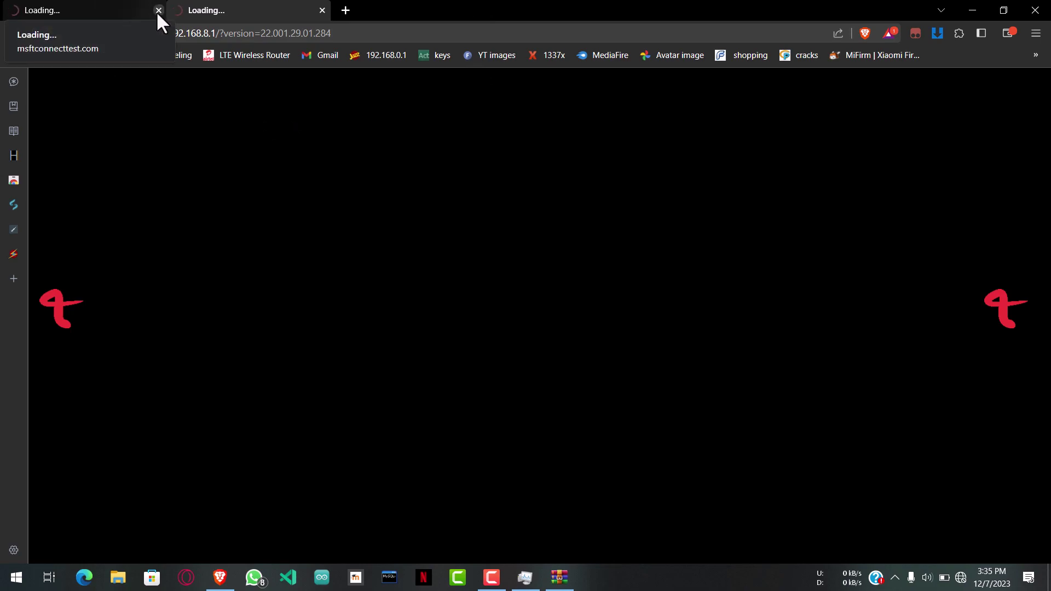
Step: Close the msftconnecttest tab, log in with the modem password, and highlight the LTE operator status
left_click(158, 9)
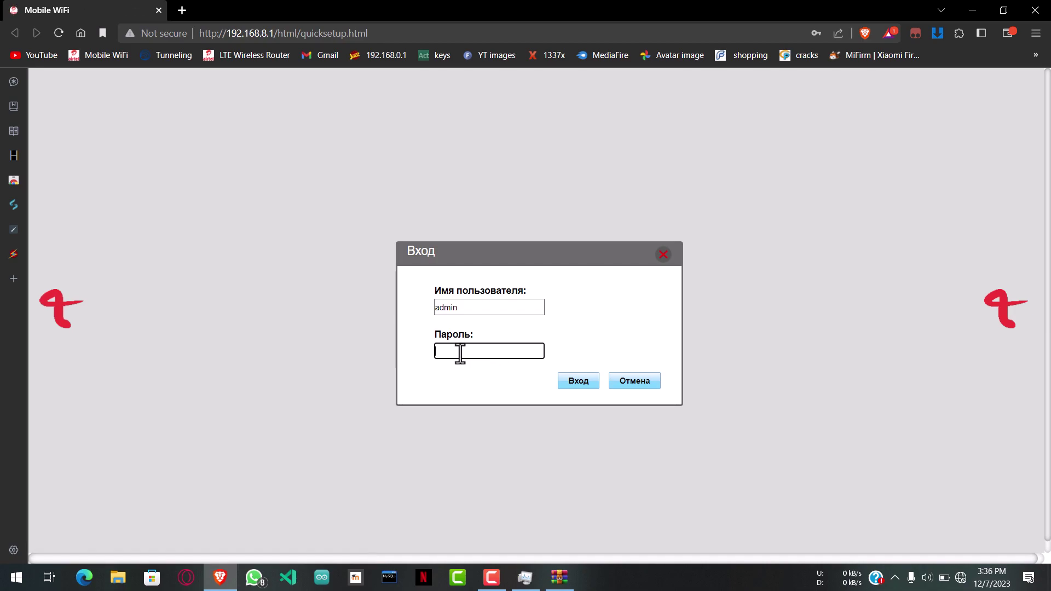
type("admin")
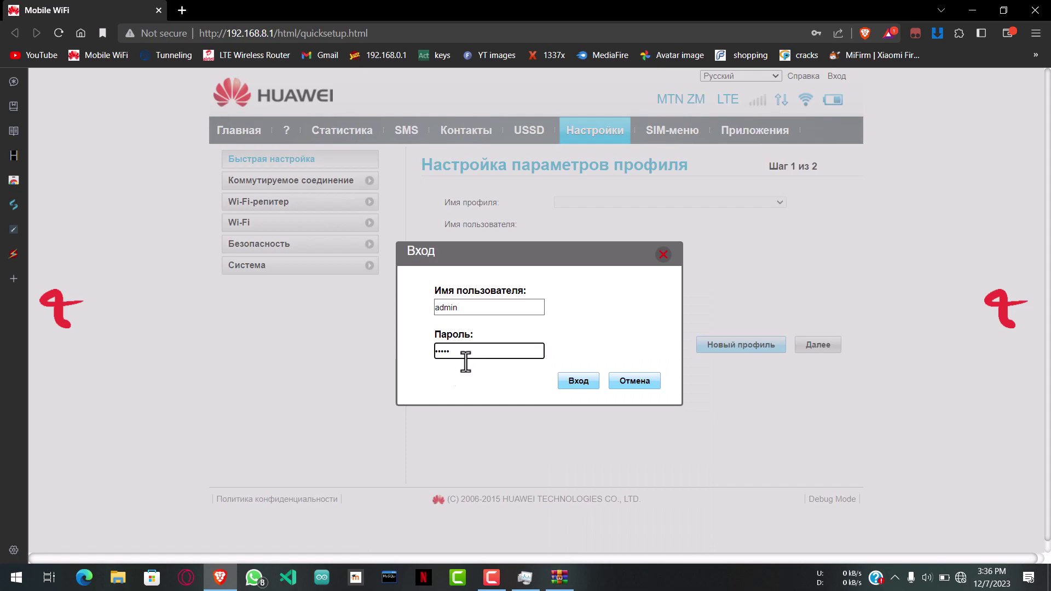
left_click(578, 381)
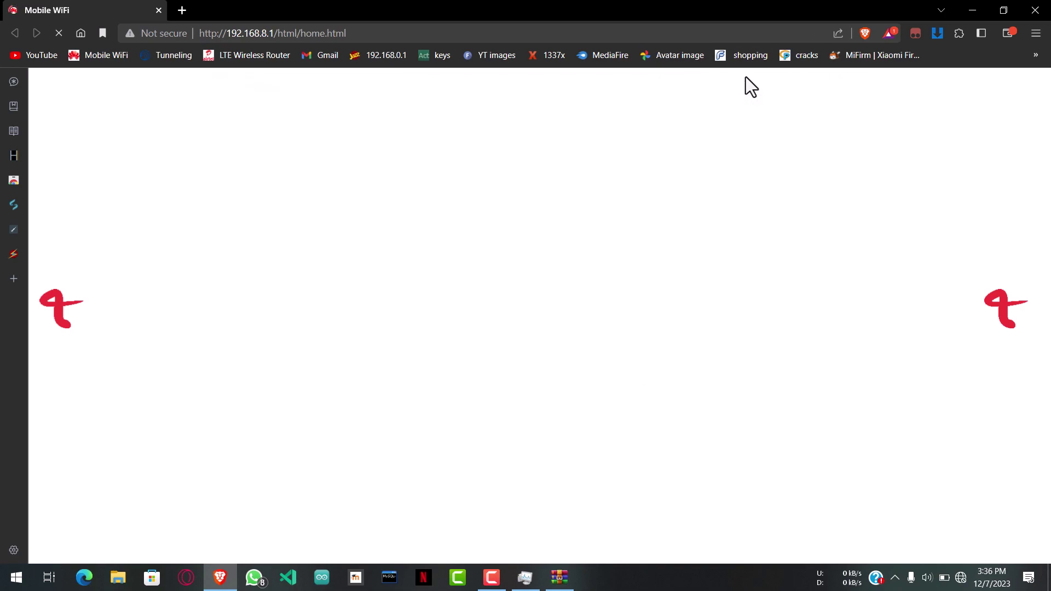
left_click_drag(404, 193, 660, 183)
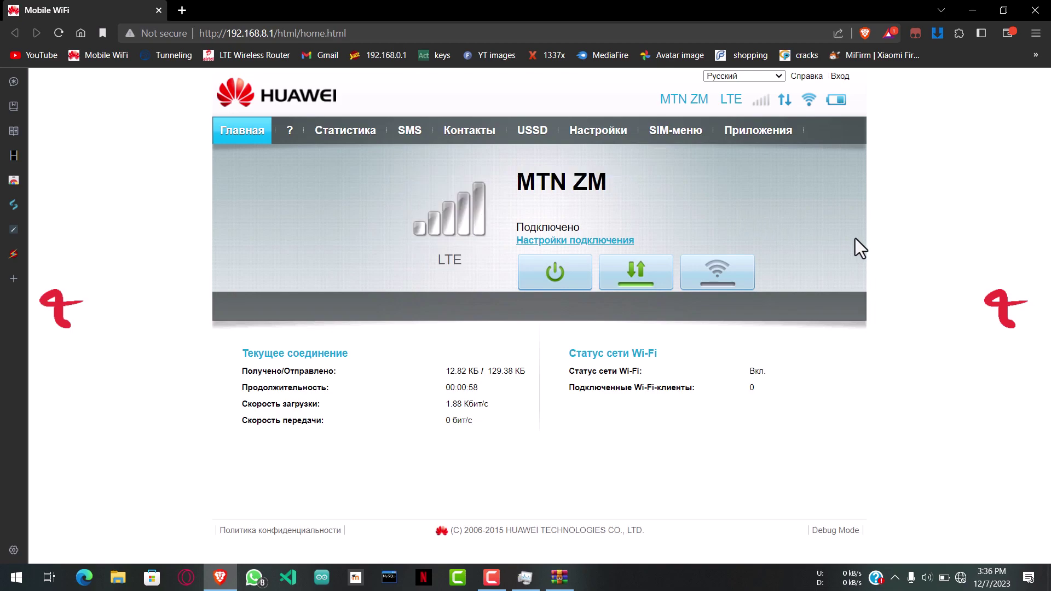